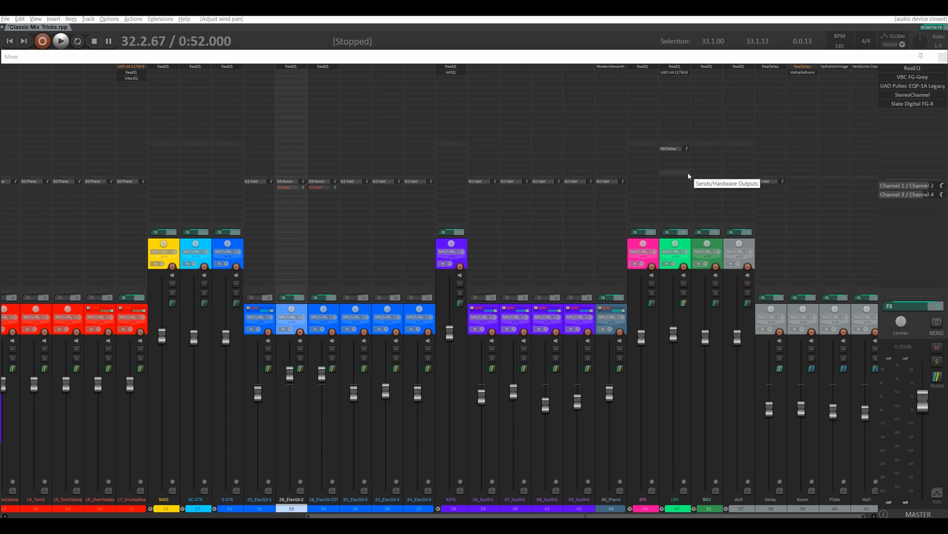
Step: Solo 26_ElecGtr2, mute the Room track and play back the guitar without room reverb
click(300, 359)
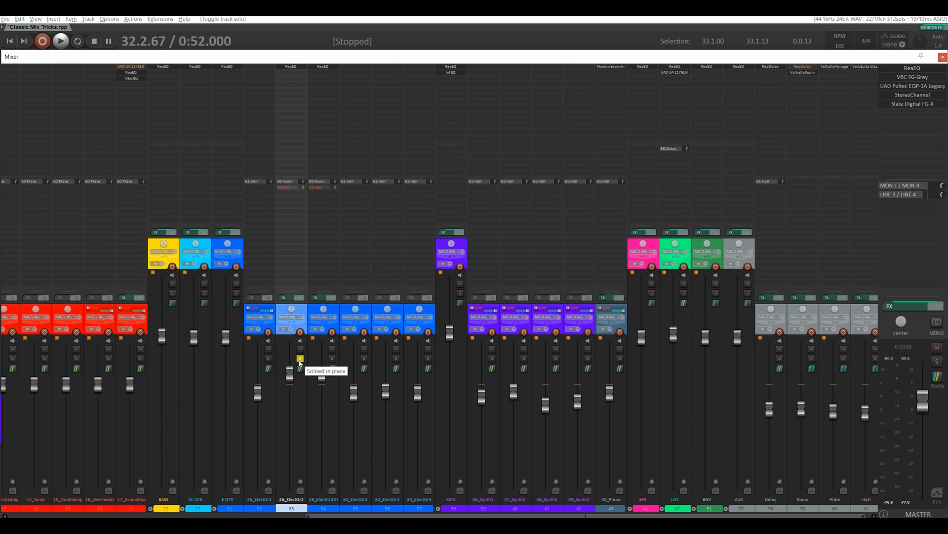
click(812, 349)
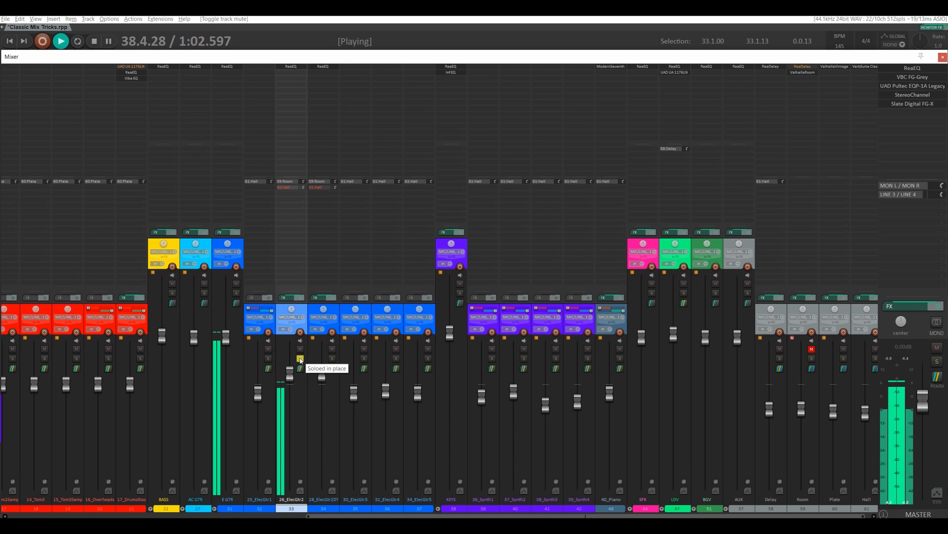
key(space)
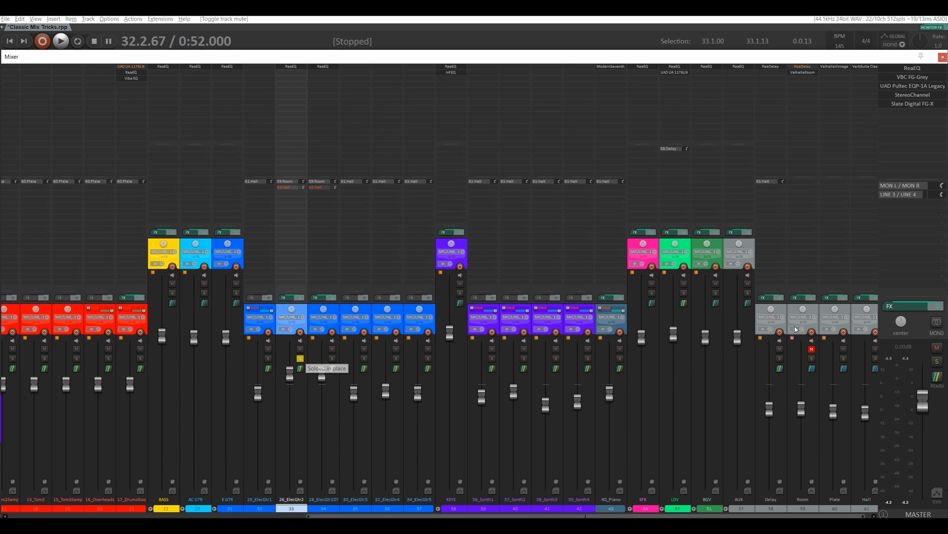
Step: Examine the Room track's ValhallaRoom settings and the controls of the send from 26_ElecGtr2 to Room
click(803, 73)
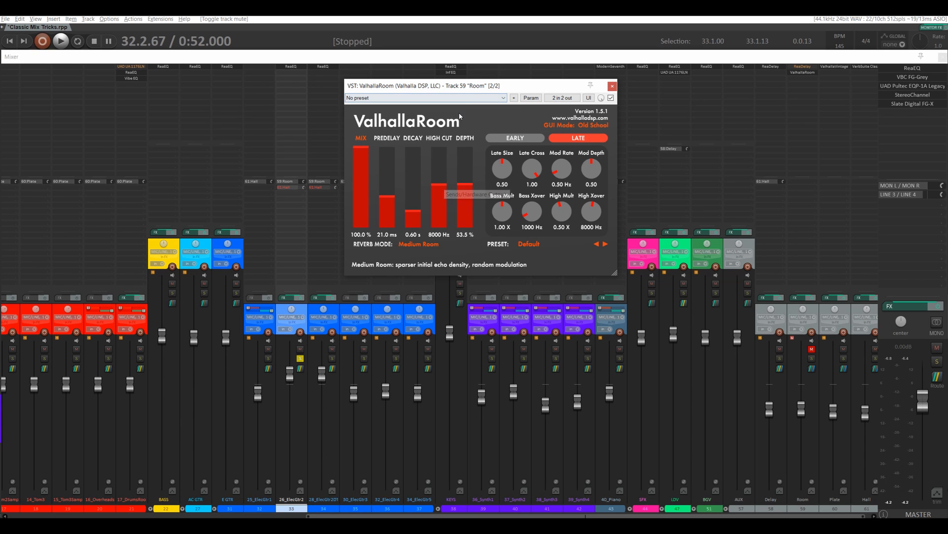
drag(492, 88, 528, 94)
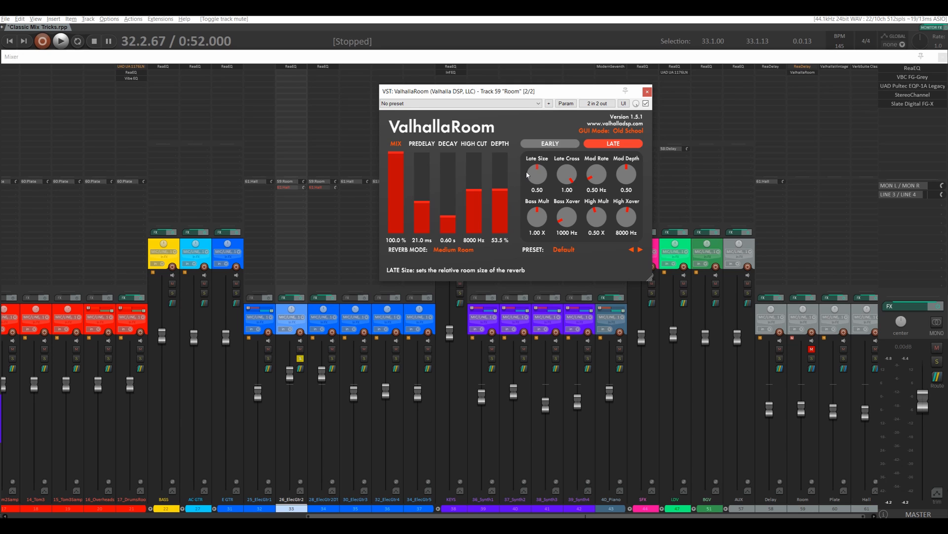
click(287, 182)
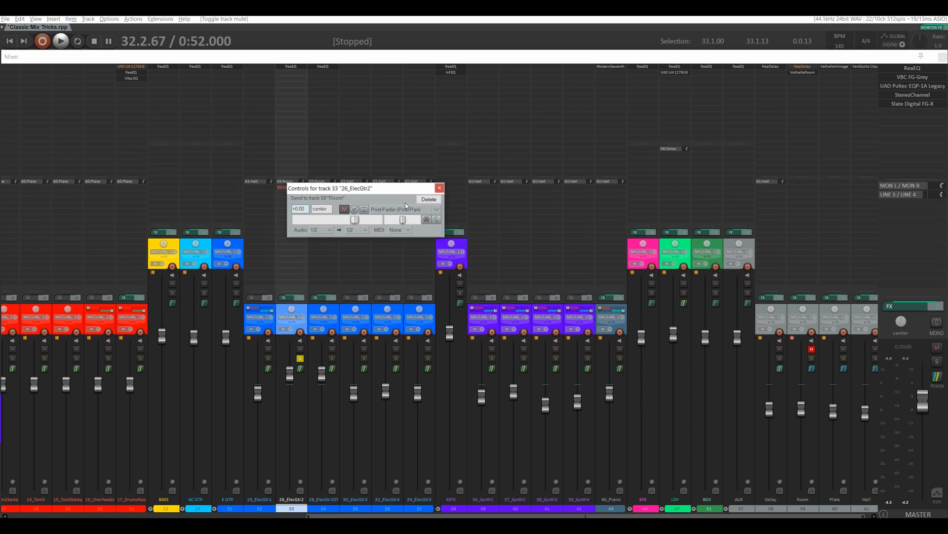
click(438, 189)
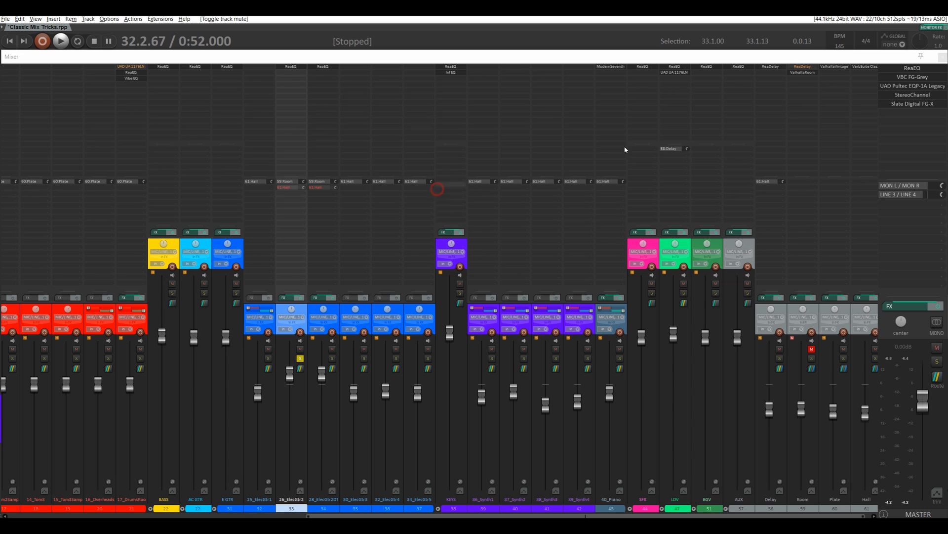
Step: Set the decay to 0.20 s and the predelay to 0.0 ms in the Room track's ValhallaRoom reverb
click(804, 75)
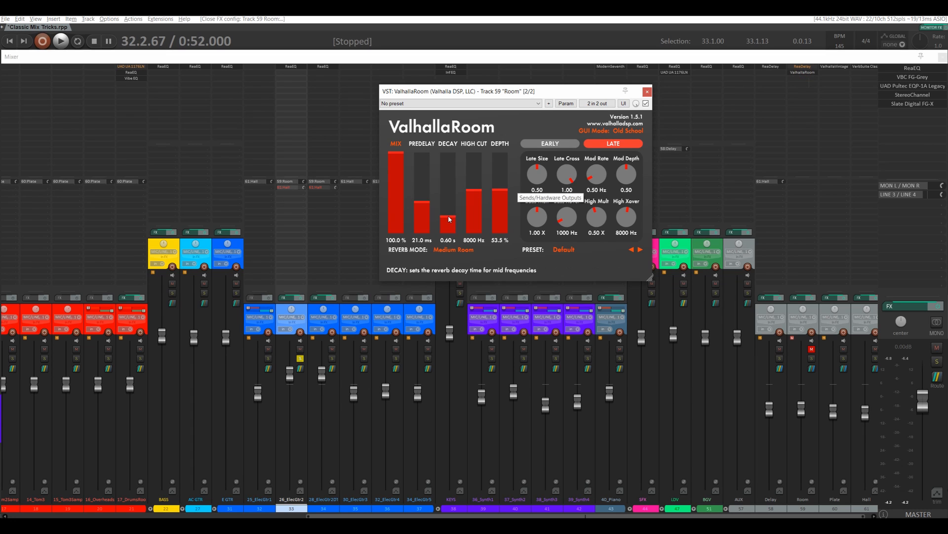
drag(449, 215, 450, 226)
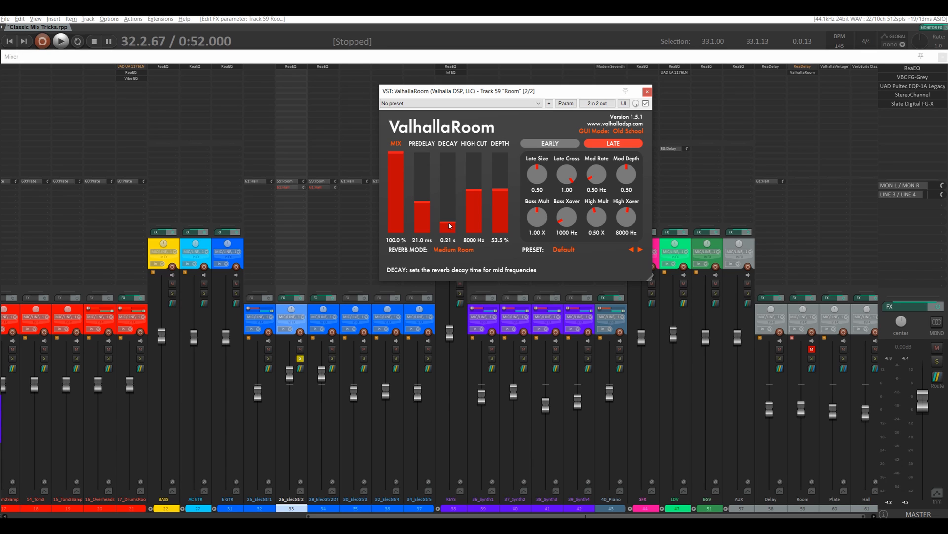
drag(449, 225, 451, 227)
drag(453, 230, 454, 226)
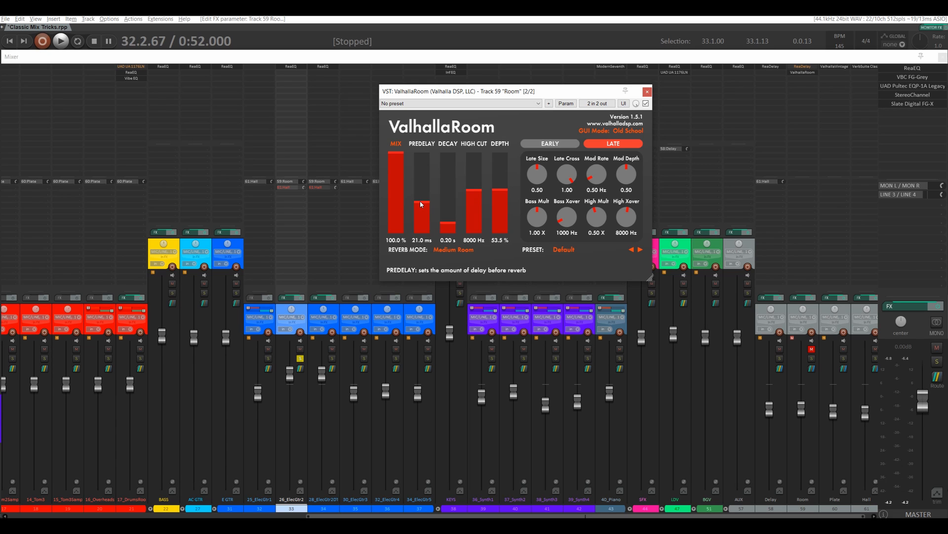
drag(421, 204, 421, 233)
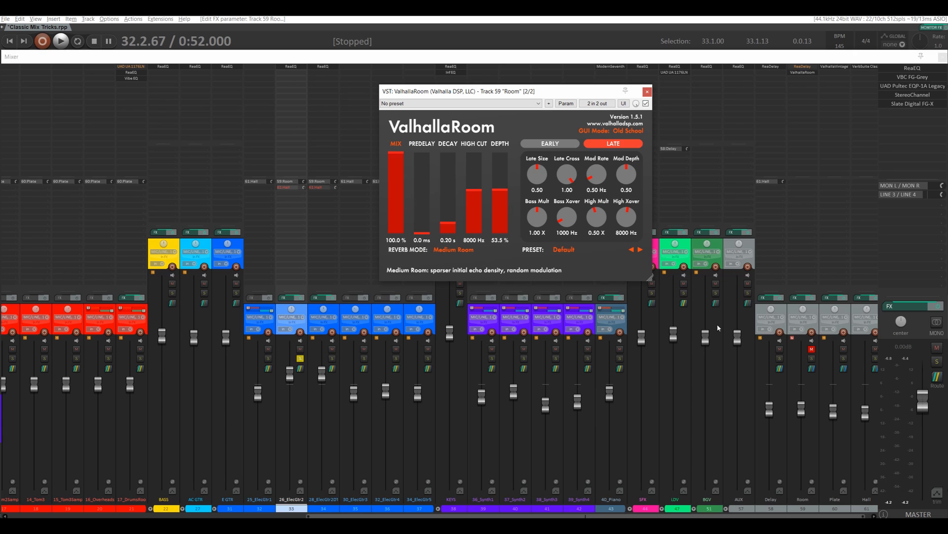
Step: Unmute the Room track, reset its volume to 0.00 dB and play back the soloed guitar
click(810, 350)
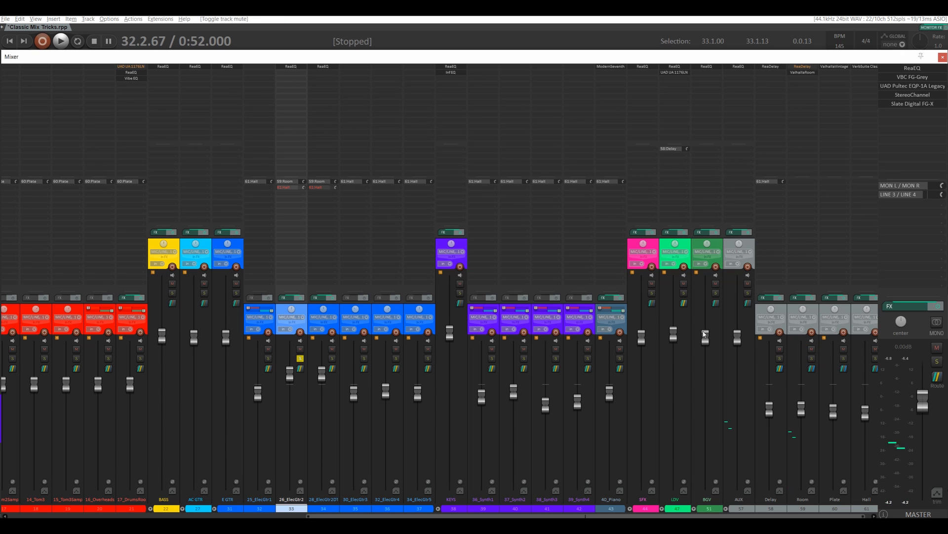
double_click(803, 407)
key(space)
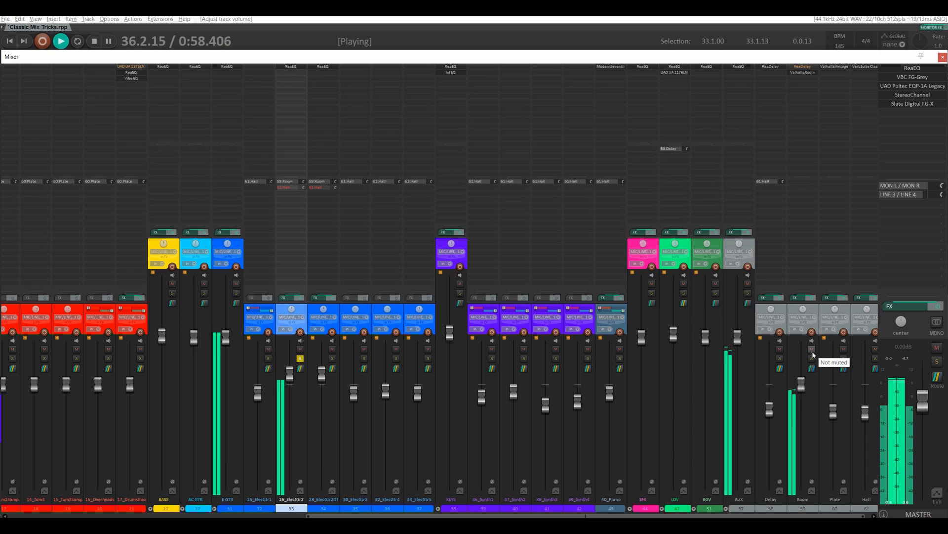
key(space)
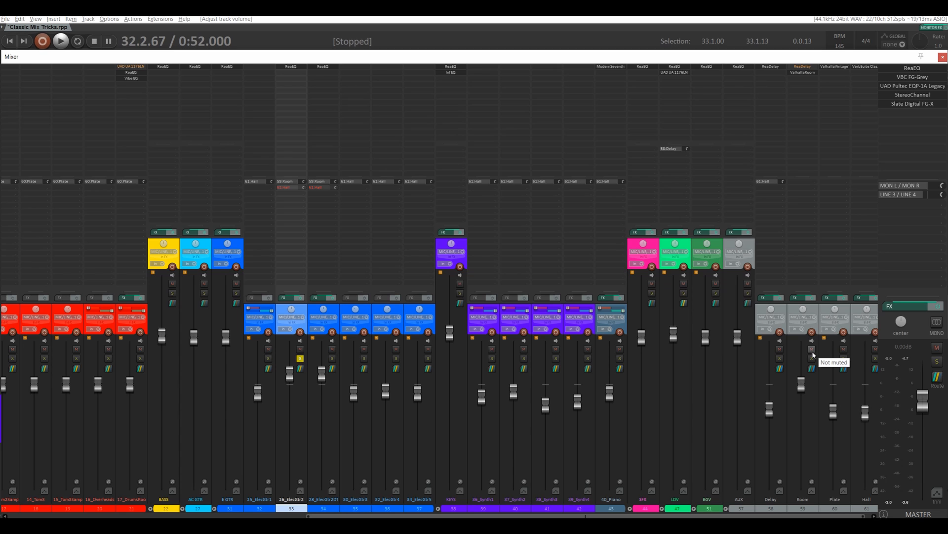
Step: Compare the soloed guitar with the Room track muted and unmuted during playback
key(space)
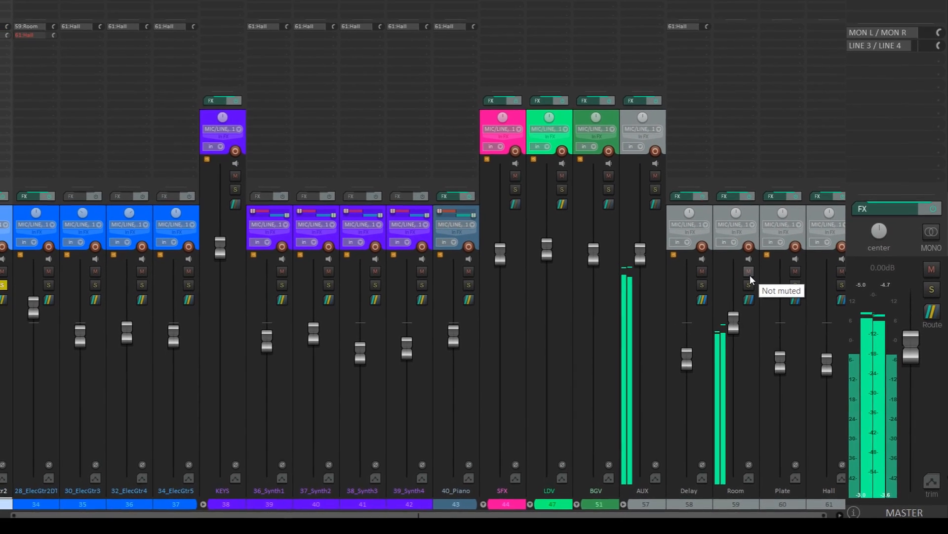
click(757, 280)
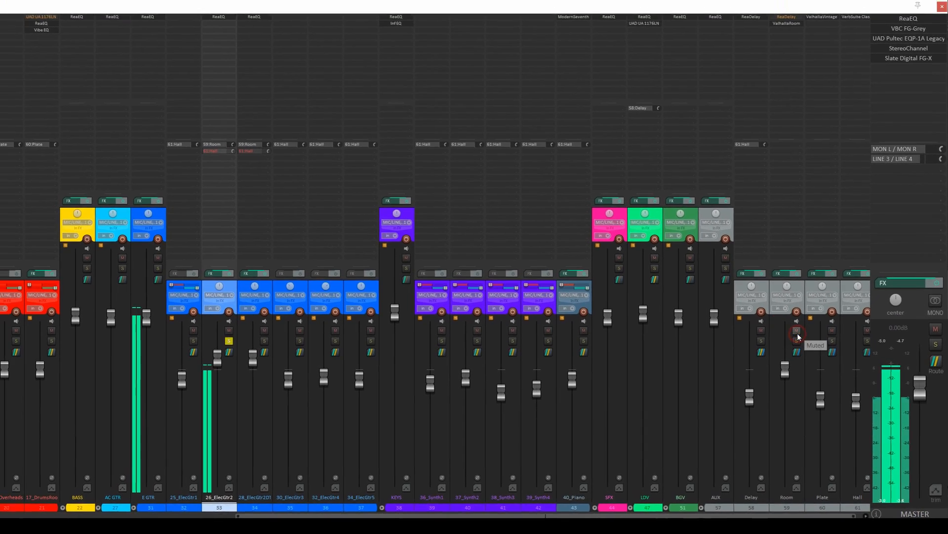
click(781, 312)
key(space)
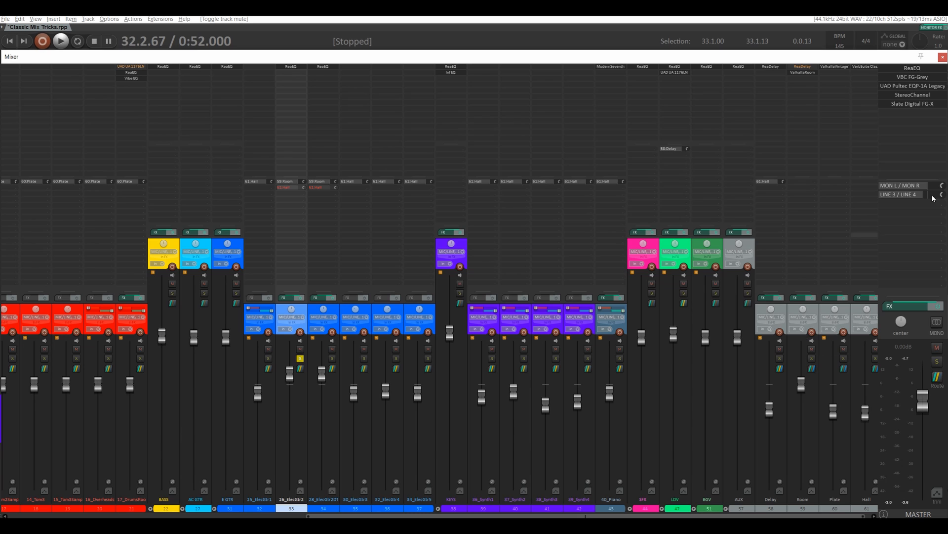
Step: Raise the predelay of the Room track's ValhallaRoom reverb to about 50.4 ms
click(806, 73)
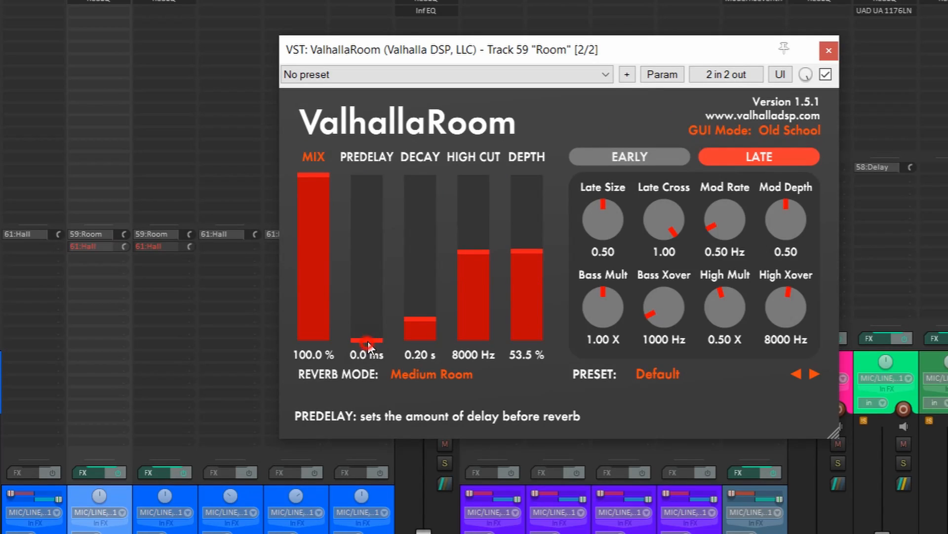
drag(367, 340, 369, 280)
drag(371, 276, 370, 255)
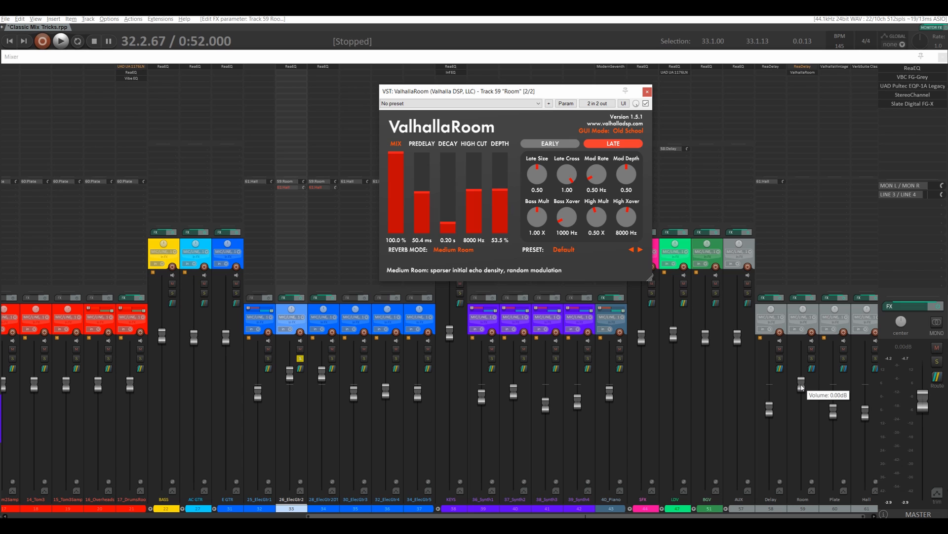
Step: Set the Room track's volume to -6.77 dB during playback and compare the guitar with Room muted and unmuted
key(space)
drag(801, 387, 806, 456)
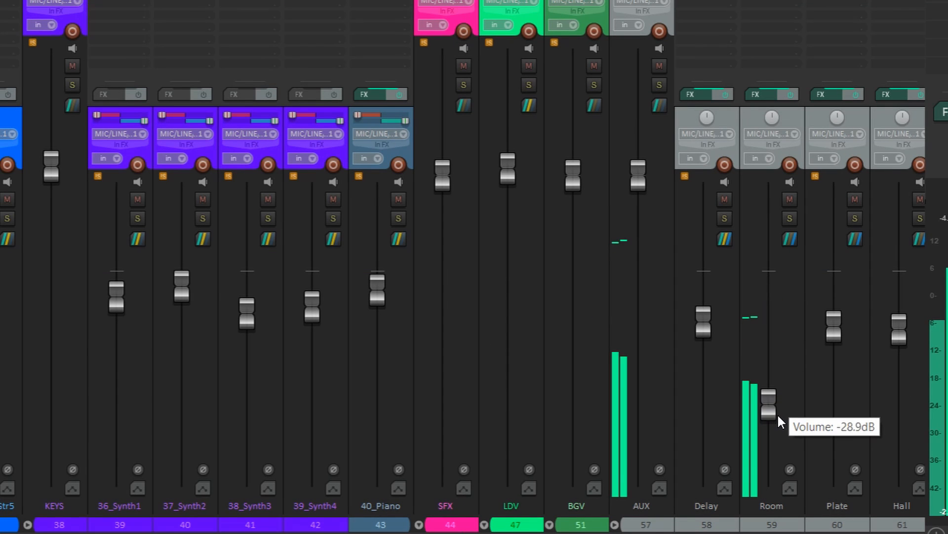
drag(779, 417, 769, 313)
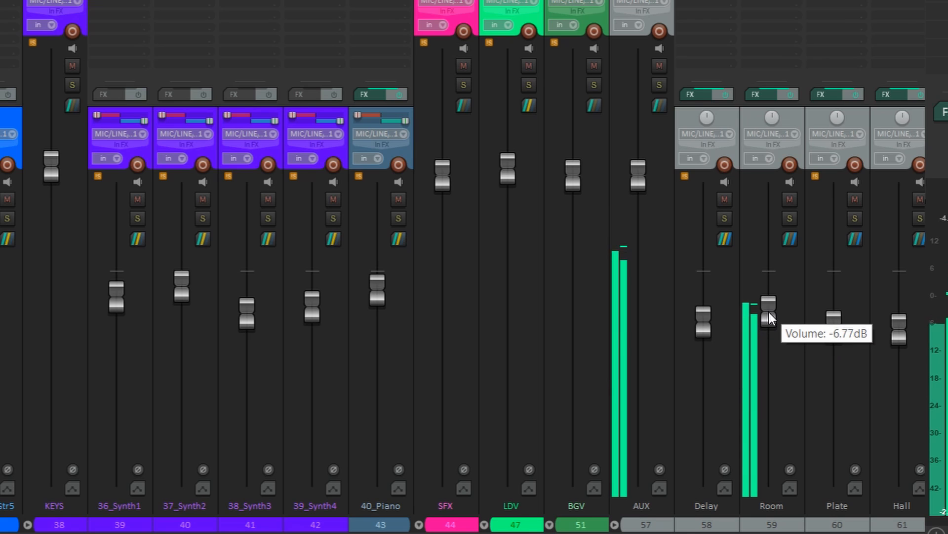
click(790, 200)
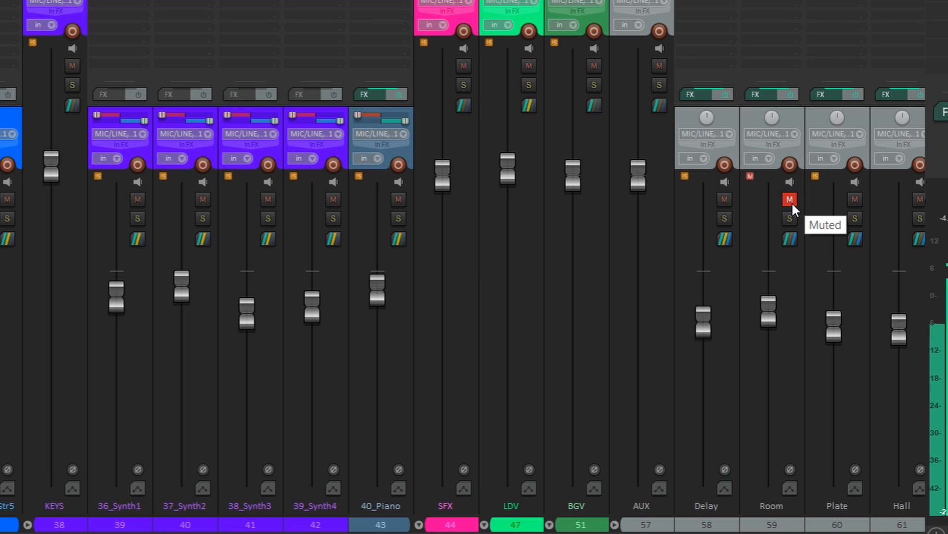
click(792, 202)
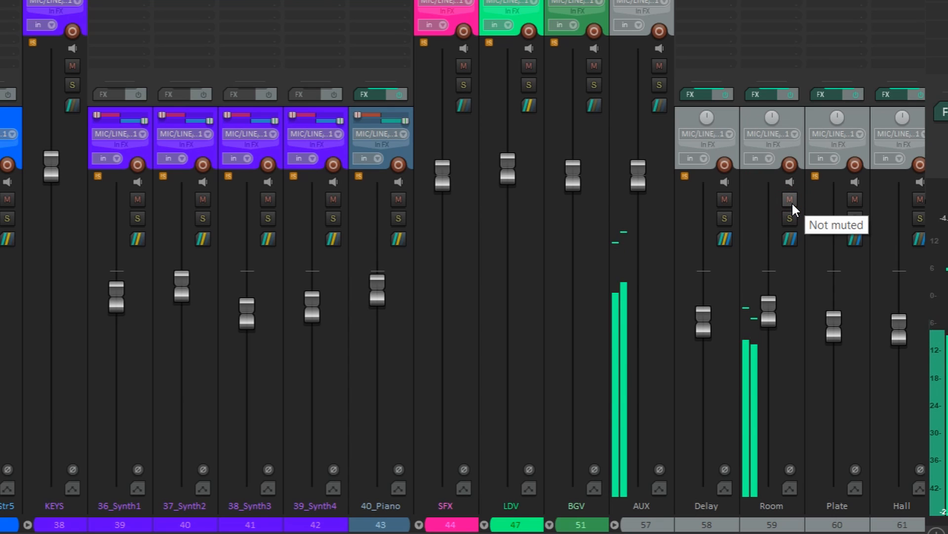
key(space)
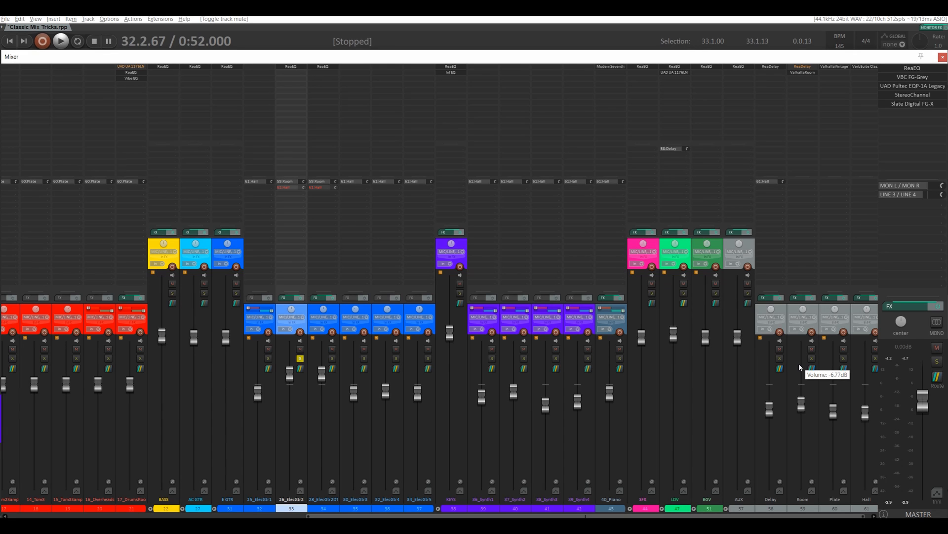
Step: Enable mono mixdown on the send from 26_ElecGtr2 to the Room track
click(288, 182)
drag(370, 194, 410, 182)
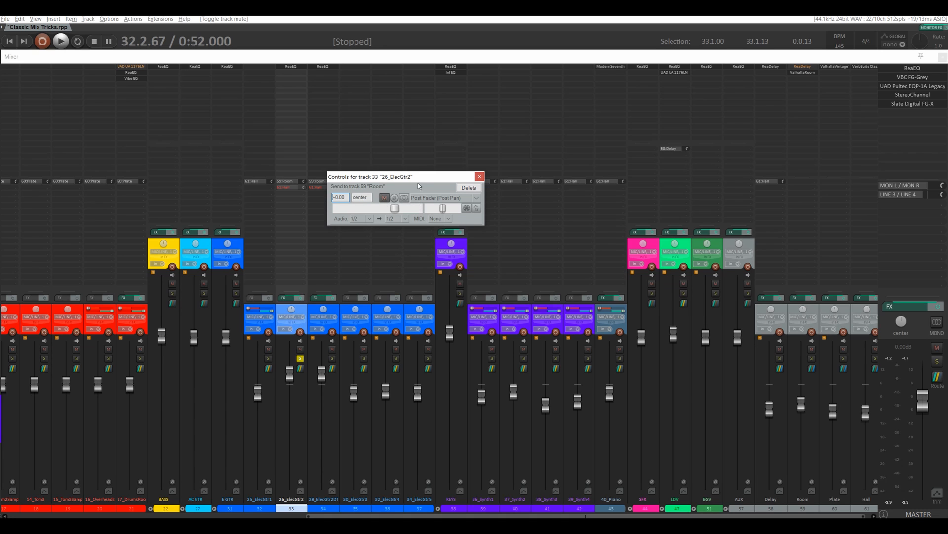
drag(418, 177, 453, 166)
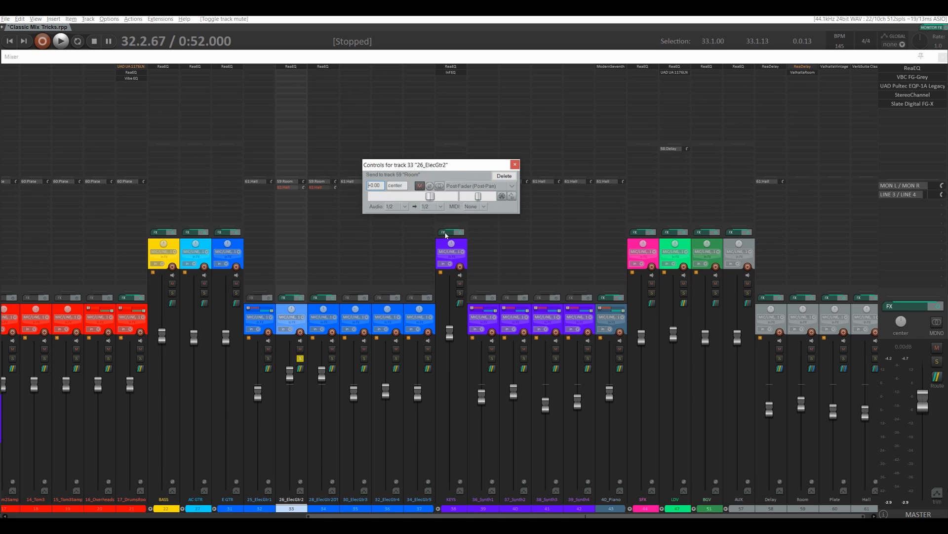
click(438, 187)
Step: Pan 26_ElecGtr2 hard left and its send to the Room track hard right
click(291, 310)
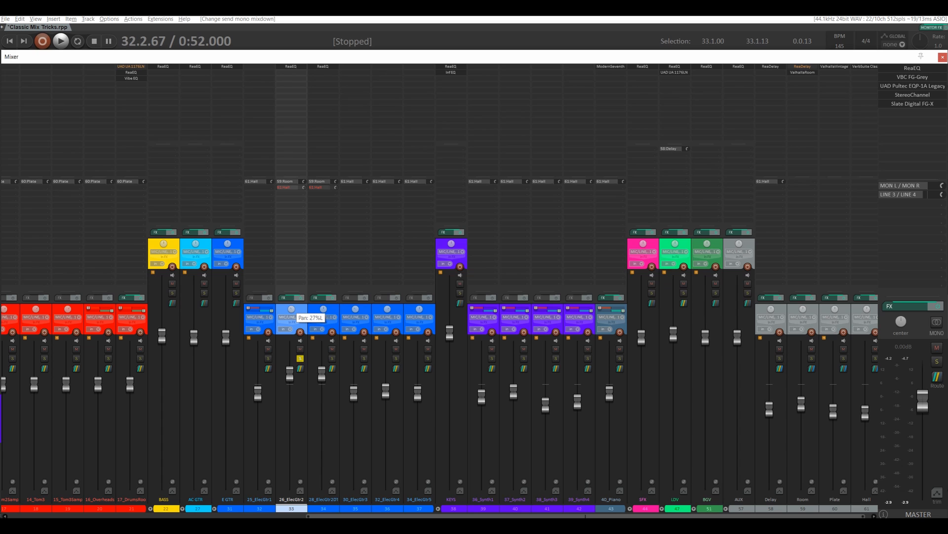
drag(291, 310, 292, 327)
click(292, 184)
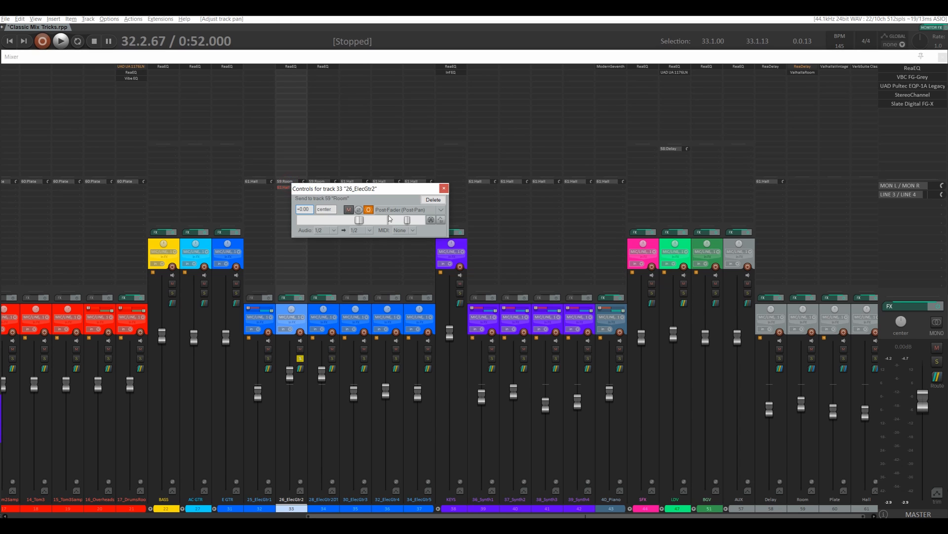
drag(407, 220, 424, 222)
click(443, 189)
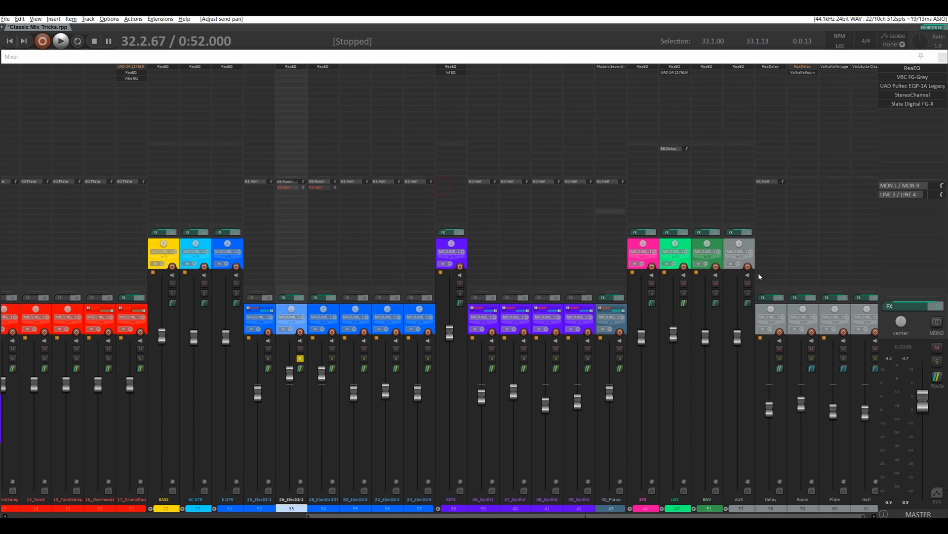
drag(802, 311, 802, 306)
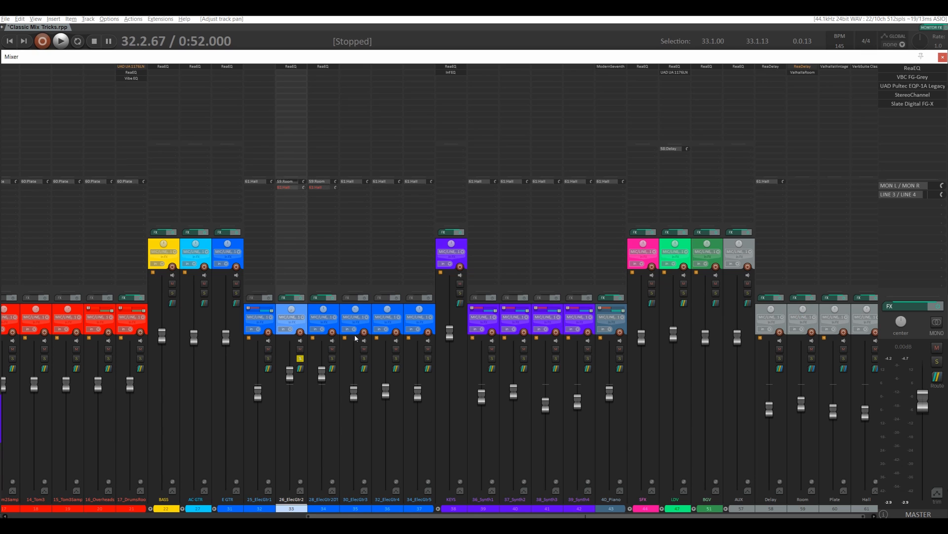
Step: Play back the panned guitar and raise the Room track's volume to +1.50 dB
key(space)
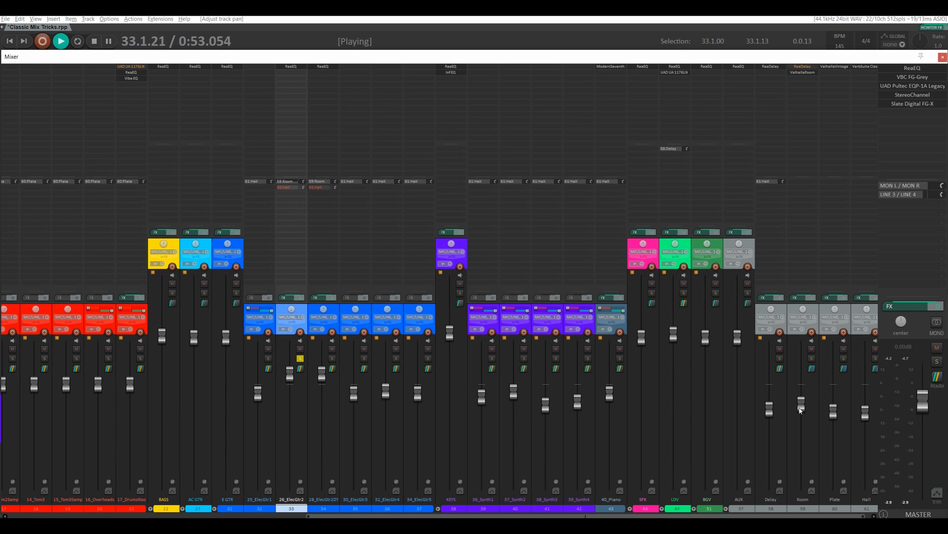
drag(801, 410, 798, 389)
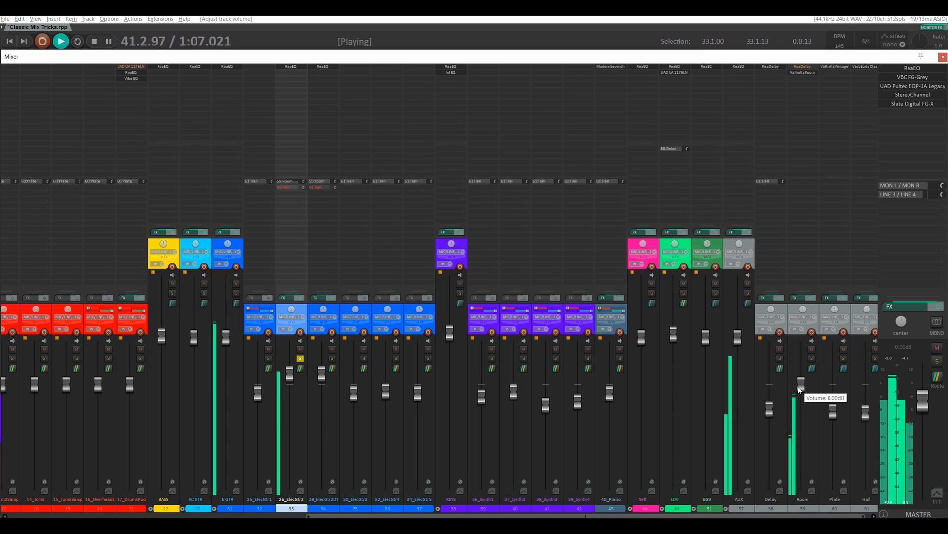
key(space)
click(800, 389)
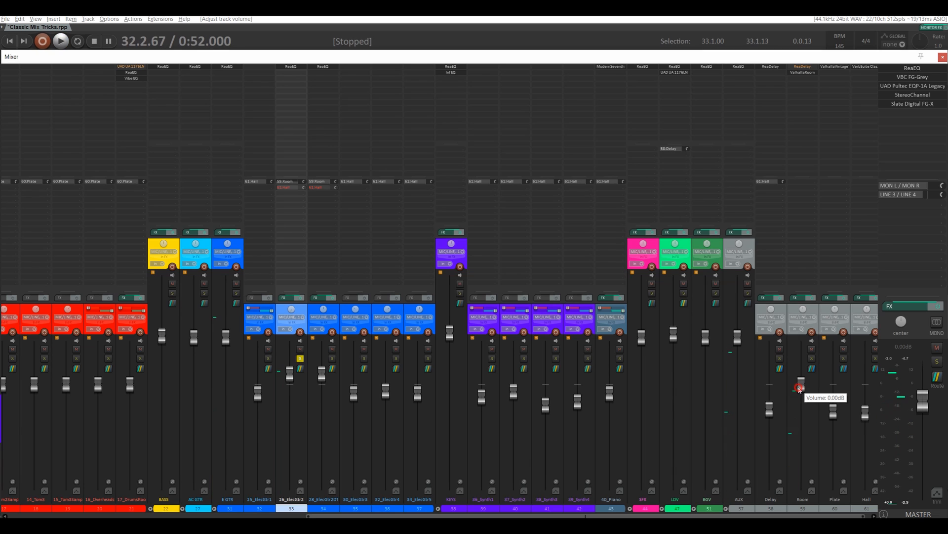
drag(800, 389, 799, 385)
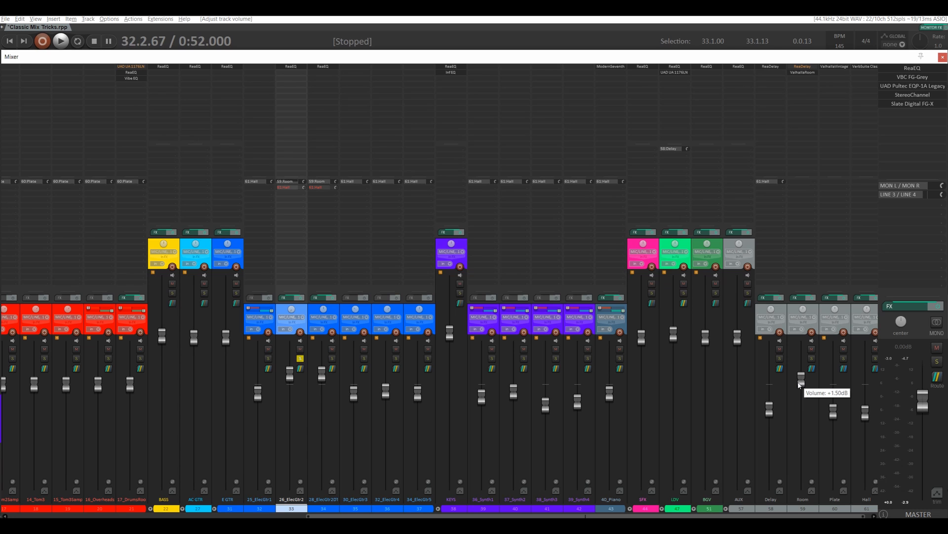
Step: Set the predelay of ValhallaRoom on the Room track to 0.0 ms and close the plug-in
click(796, 73)
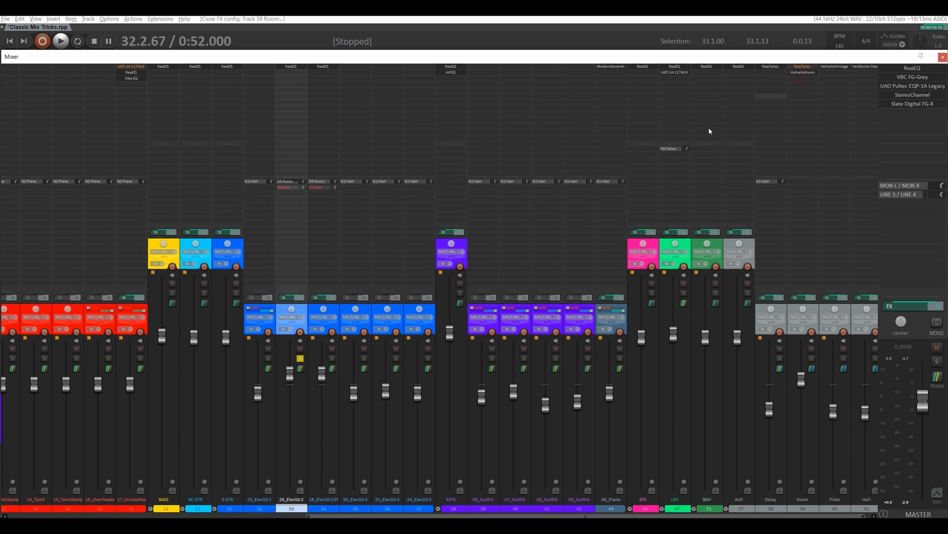
click(810, 74)
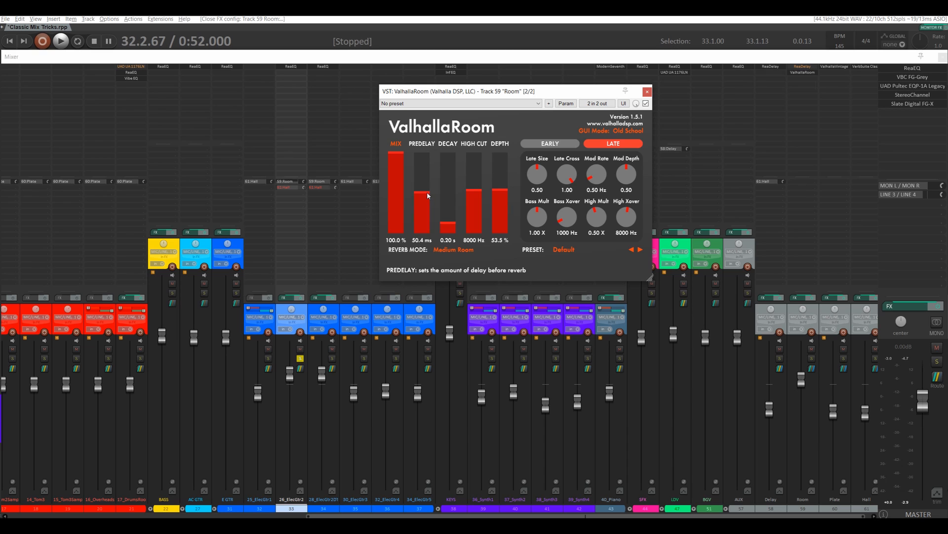
drag(427, 192, 427, 296)
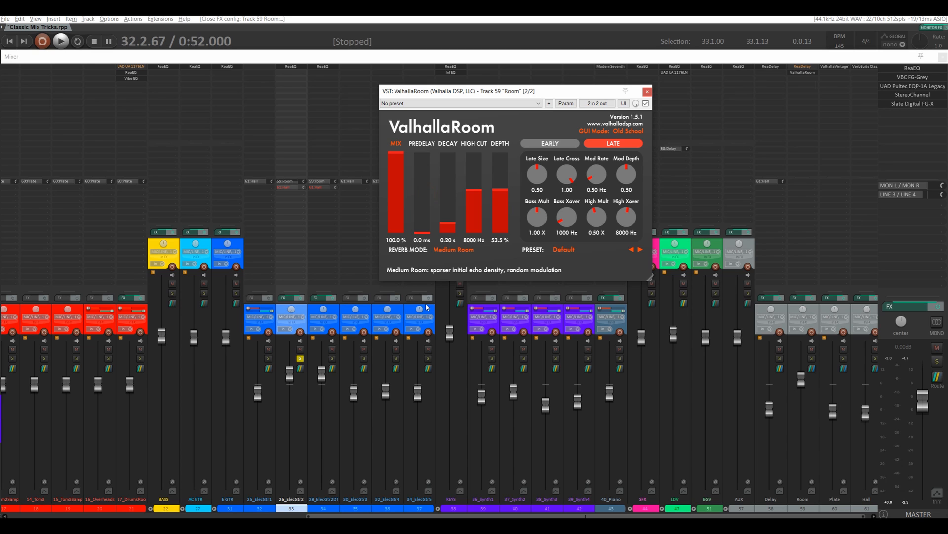
click(647, 92)
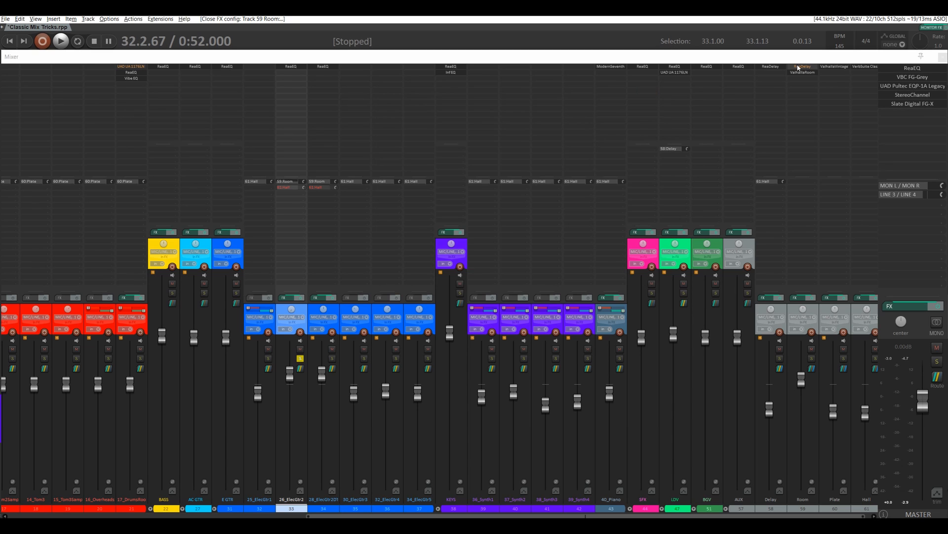
Step: Take ReaDelay on the Room track out of bypass and play back the guitar with the delayed reverb
click(800, 67)
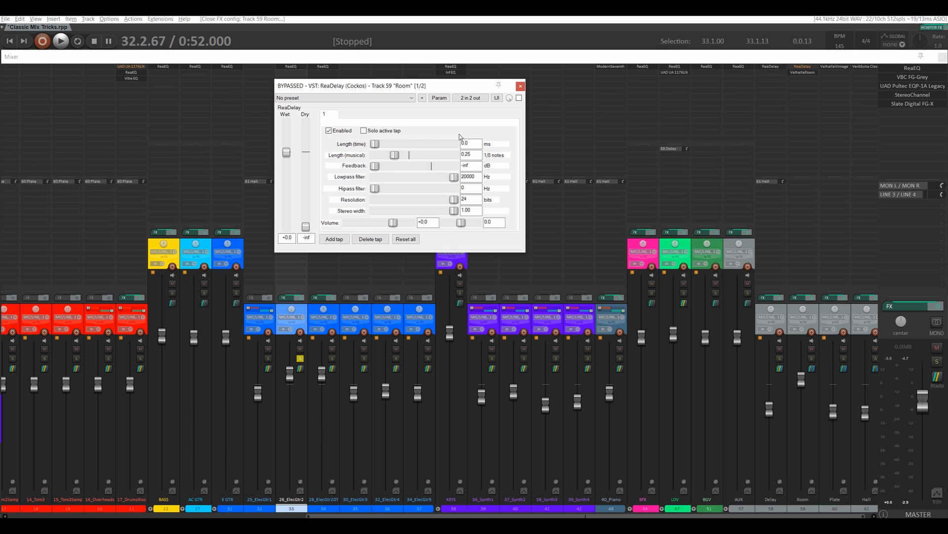
click(519, 98)
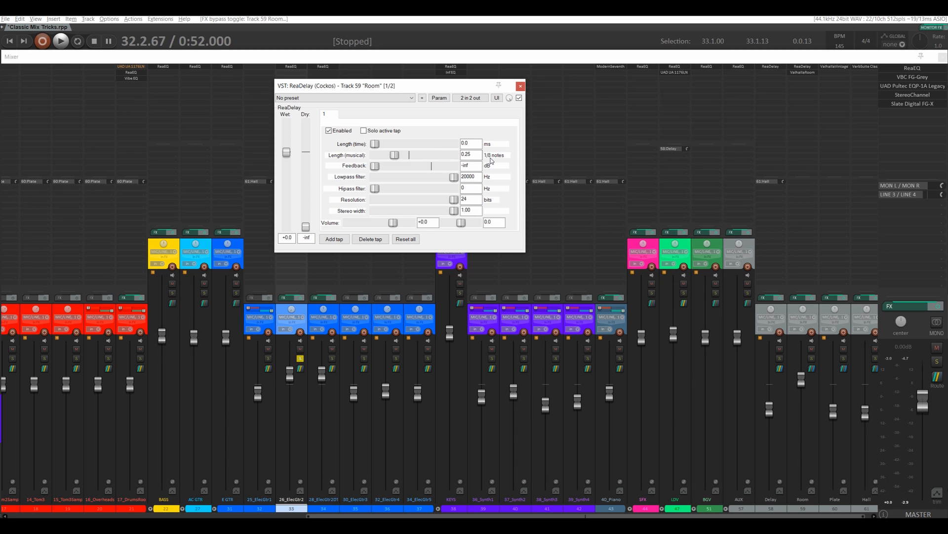
click(520, 87)
key(space)
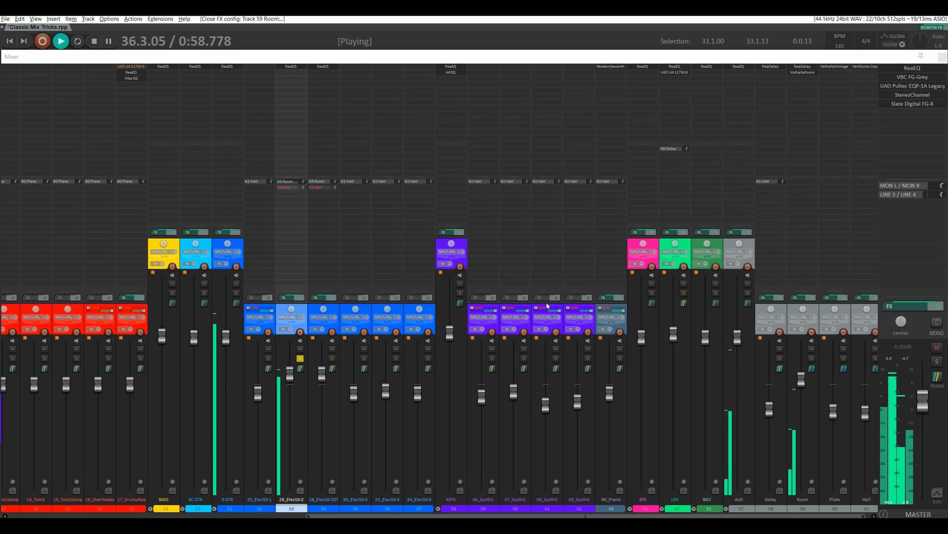
key(space)
Step: During playback, center the pan of 26_ElecGtr2 and of its Room send, and lower the Room track's volume to -2.99 dB
double_click(291, 310)
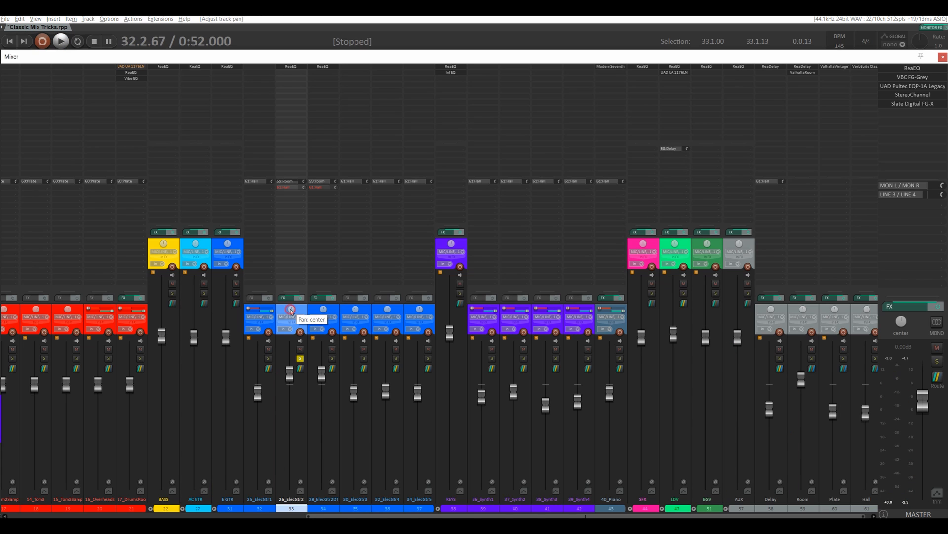
key(space)
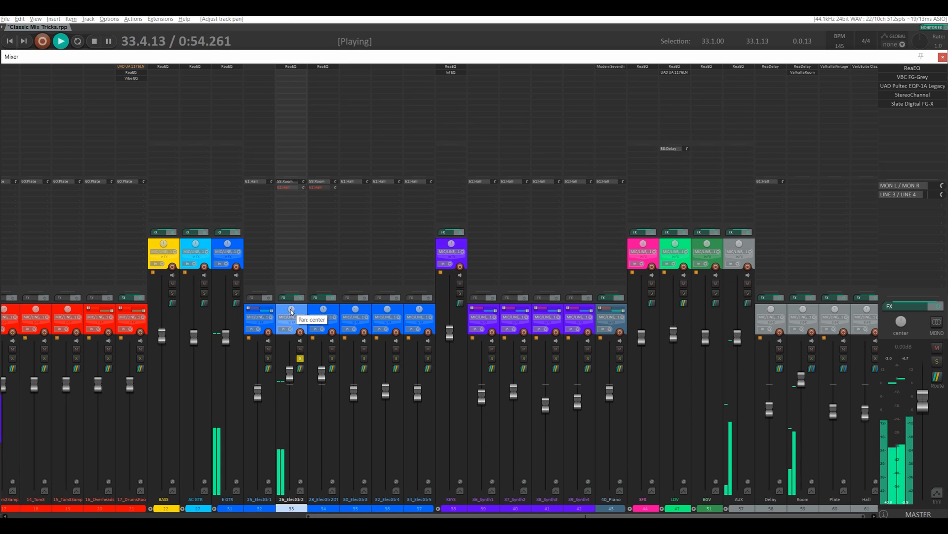
click(290, 182)
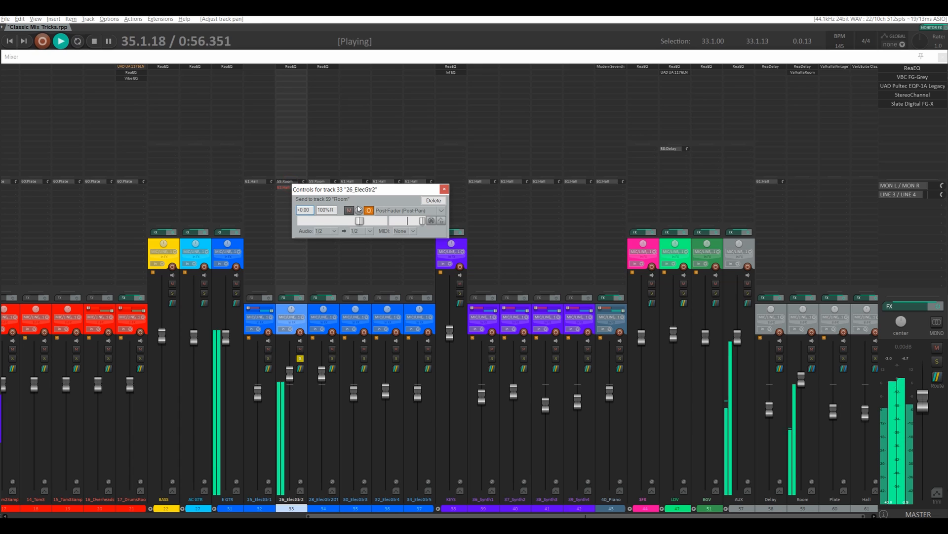
drag(423, 221, 410, 223)
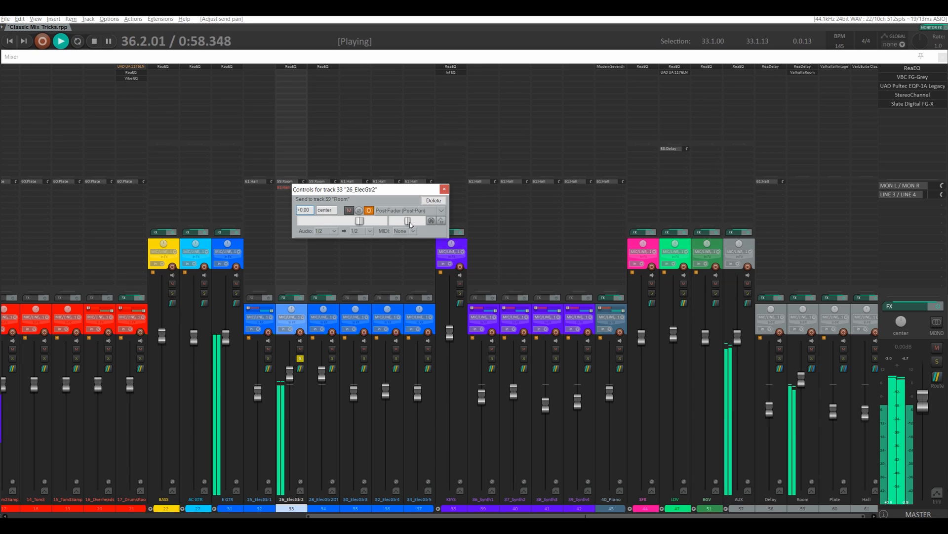
drag(802, 379, 802, 394)
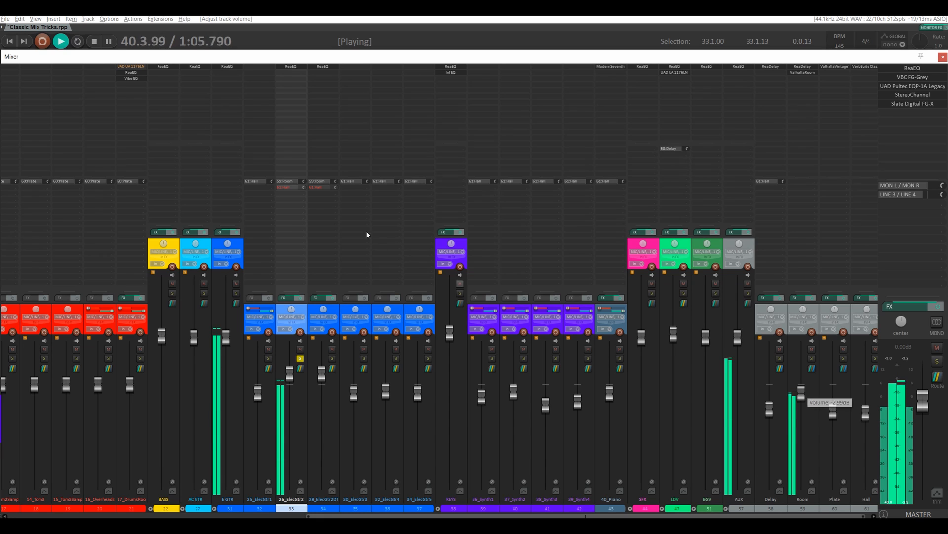
key(space)
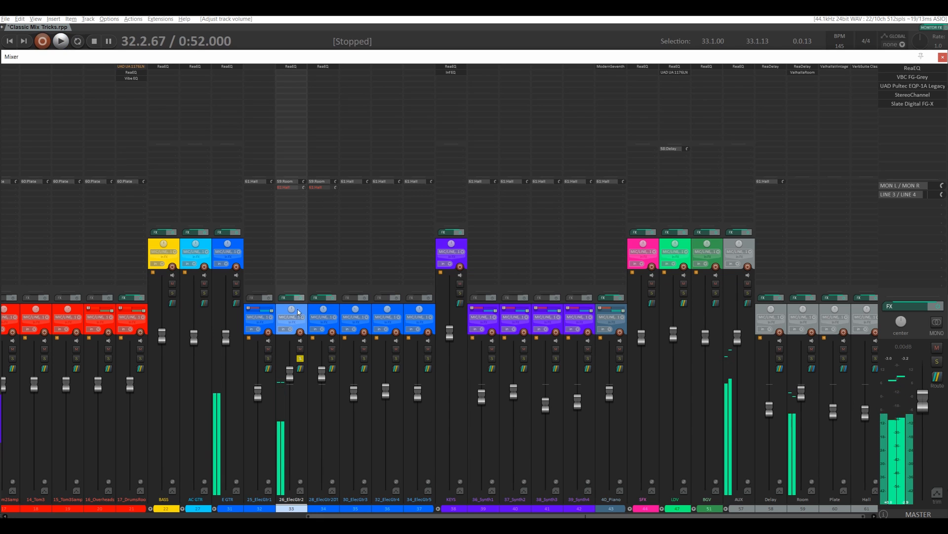
Step: Pan 26_ElecGtr2 hard left again and its send to the Room track hard right
mouse_move(292, 314)
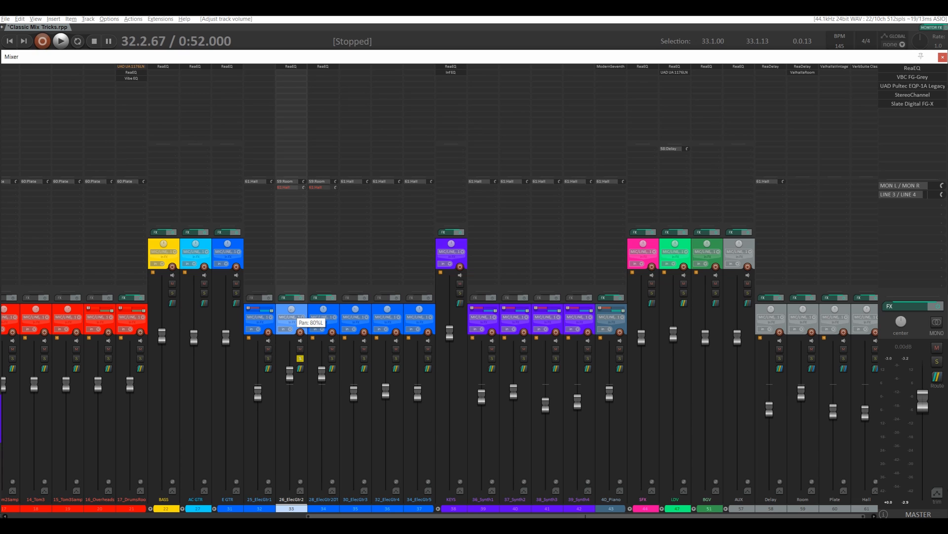
click(285, 182)
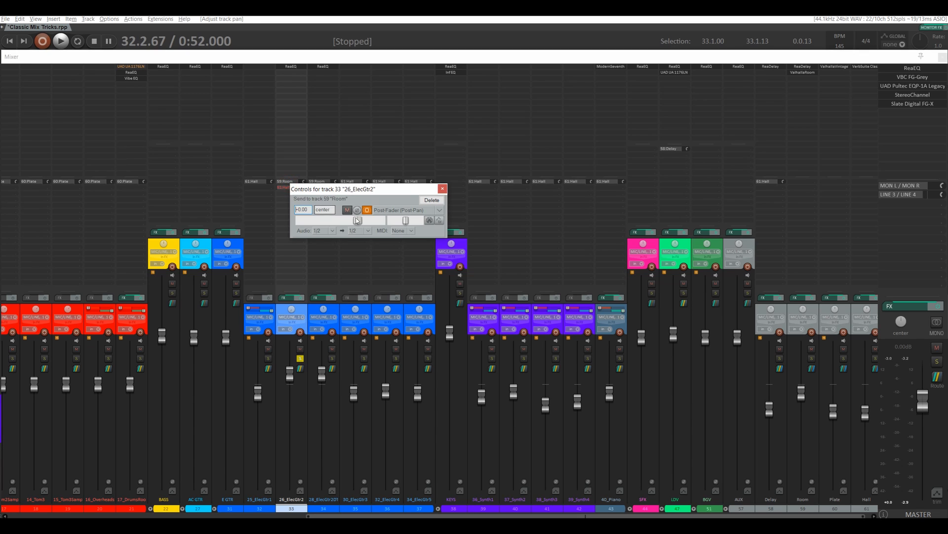
drag(406, 223, 422, 224)
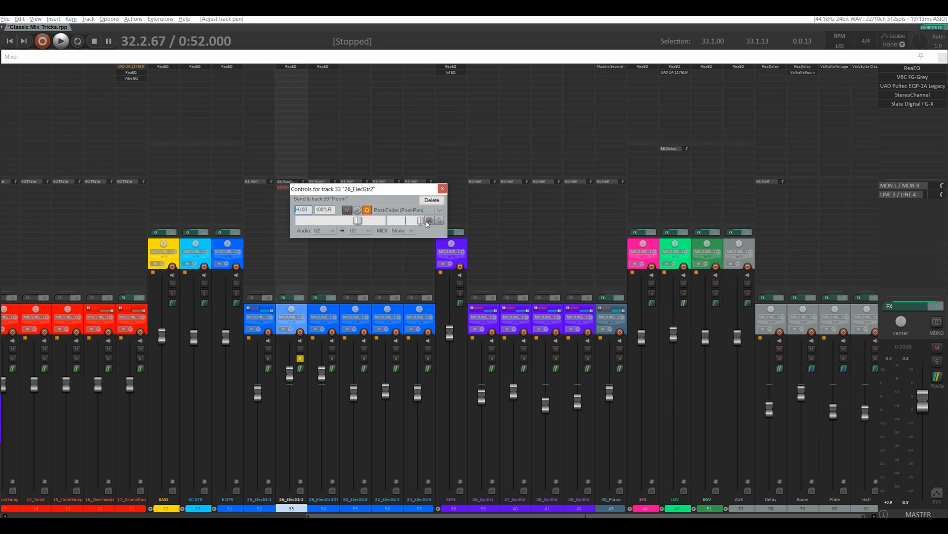
click(443, 189)
Step: Solo 28_ElecGtr2DT instead of 26_ElecGtr2 and play it back
click(332, 358)
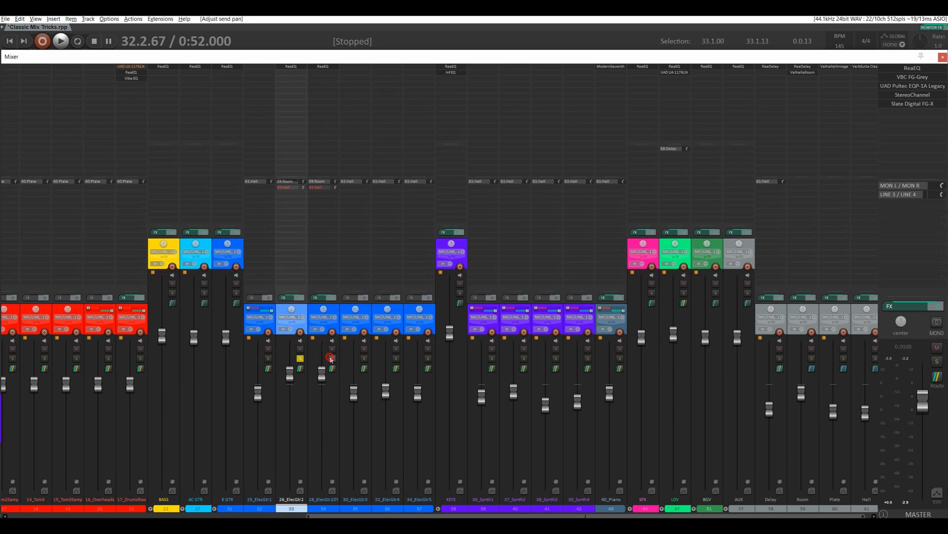
click(300, 358)
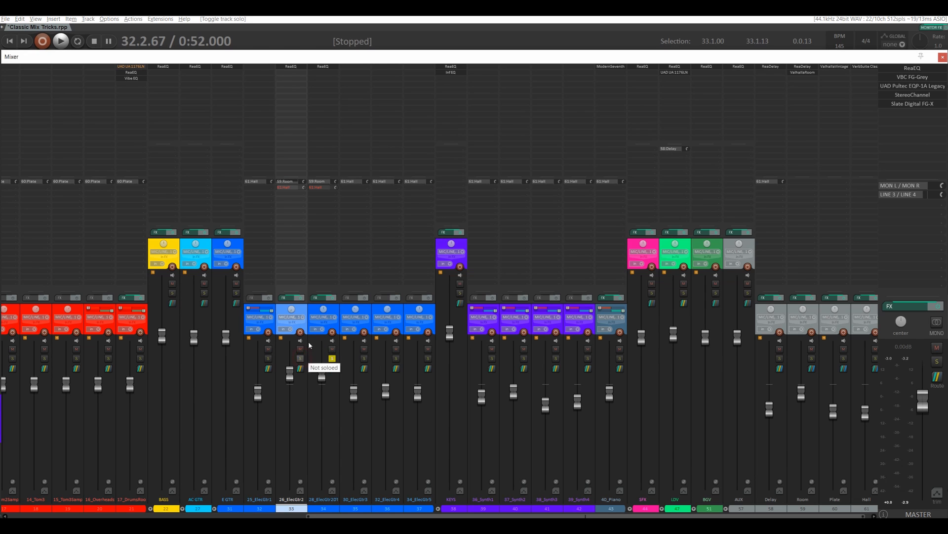
key(space)
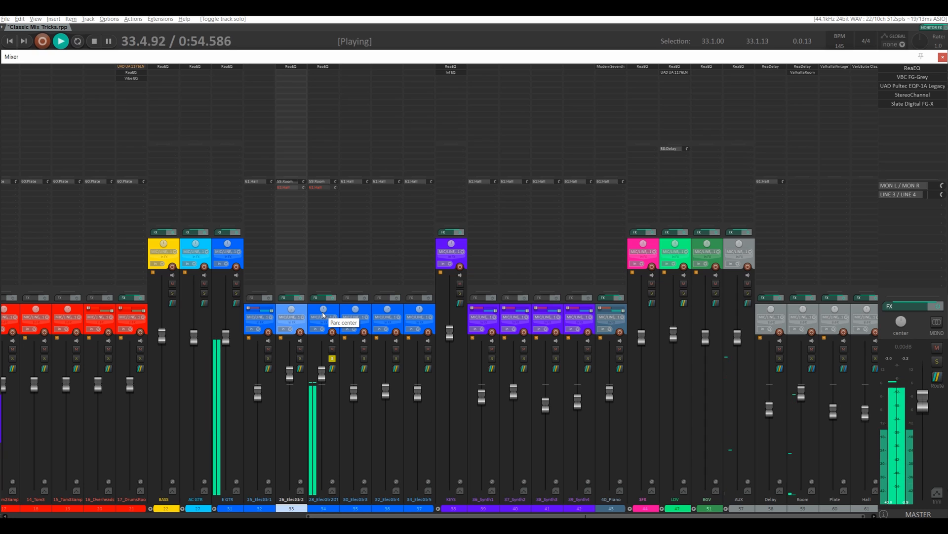
key(space)
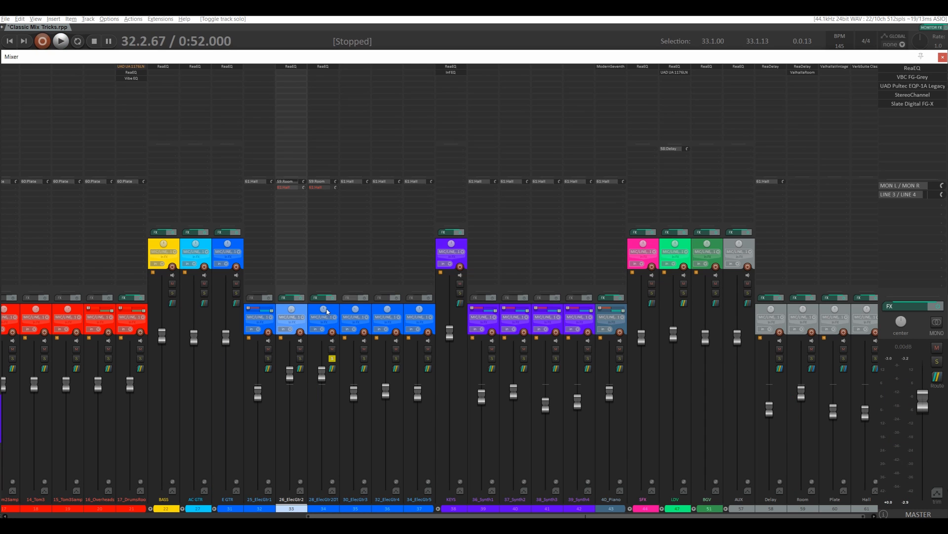
Step: Pan 28_ElecGtr2DT hard right, enable mono mixdown on its Room send, and pan that send to the left
mouse_move(324, 311)
click(320, 182)
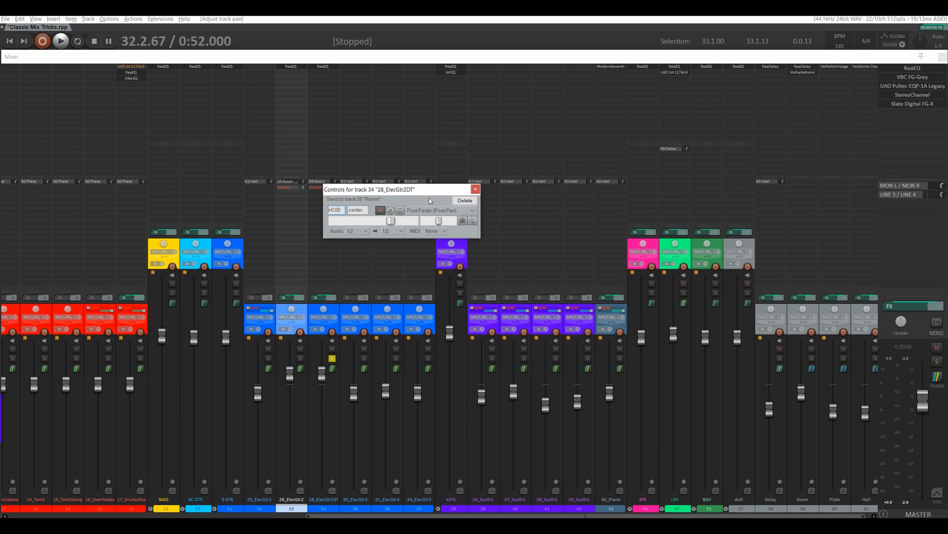
click(400, 210)
drag(439, 221, 435, 222)
click(476, 189)
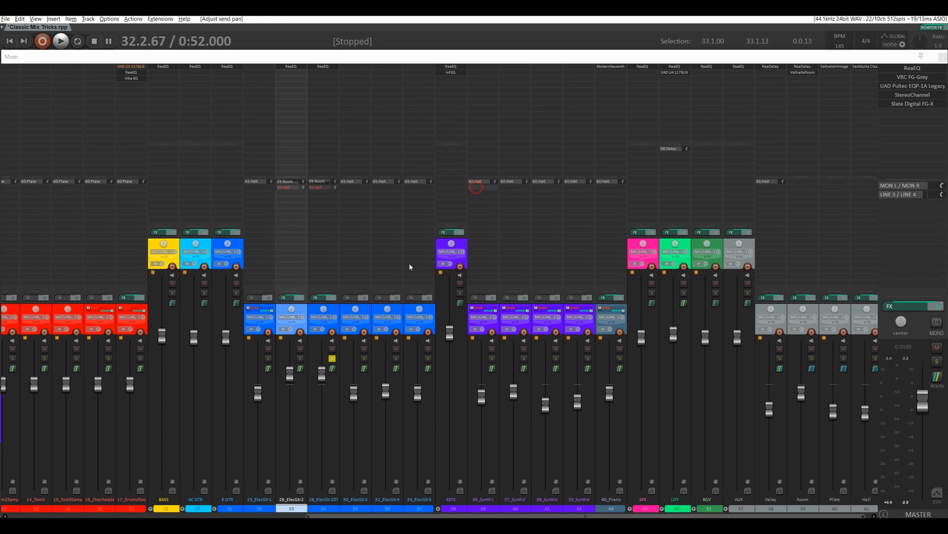
Step: Play back 28_ElecGtr2DT and reset the Room track's volume to its default level
key(space)
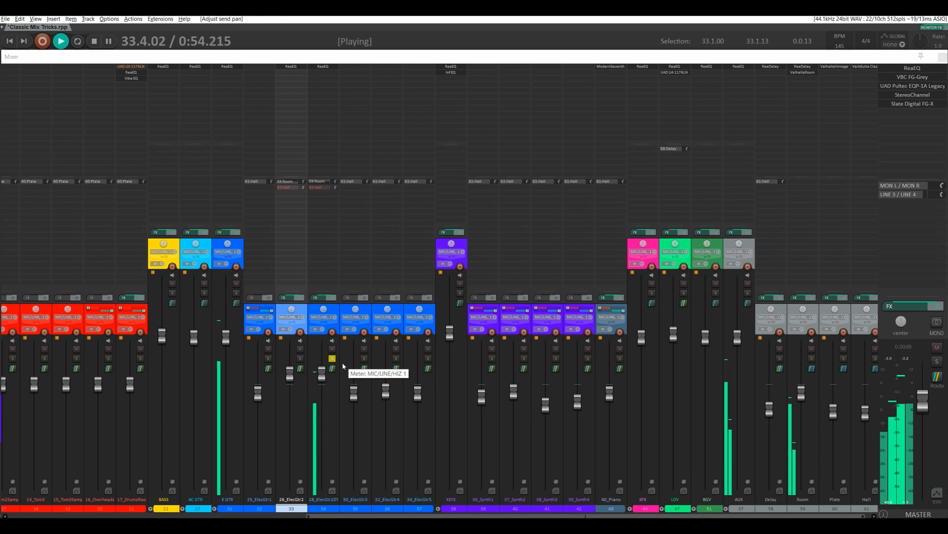
double_click(801, 395)
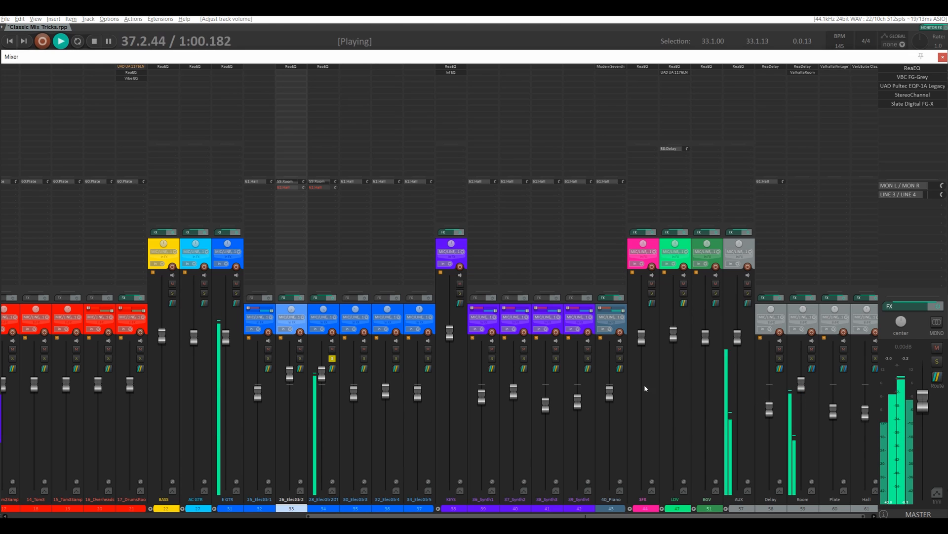
key(space)
Step: Solo 26_ElecGtr2 together with 28_ElecGtr2DT and compare both guitars with the Room track muted and unmuted
click(301, 358)
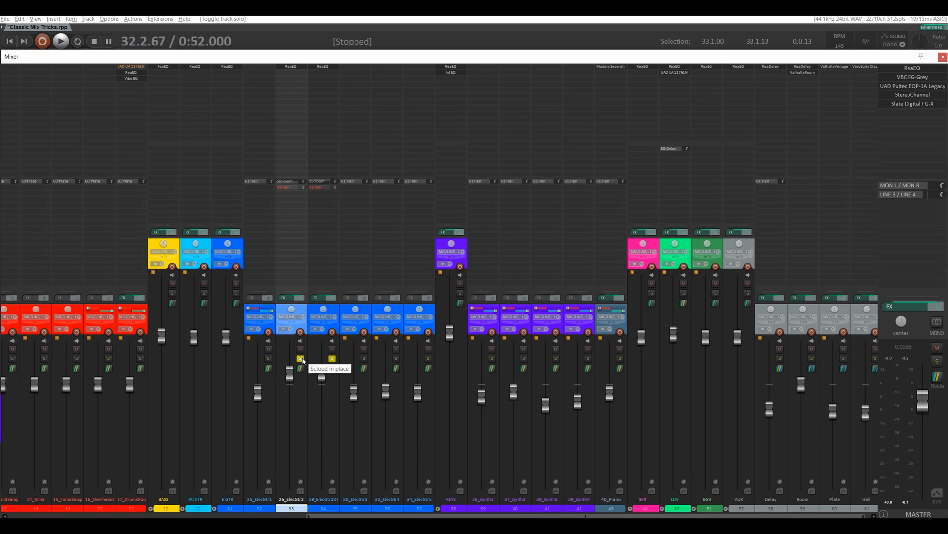
key(space)
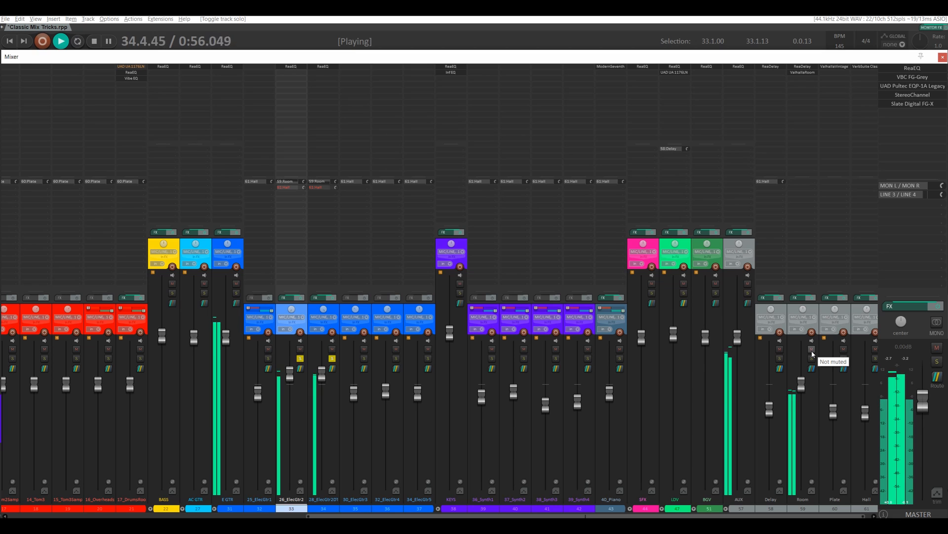
click(812, 349)
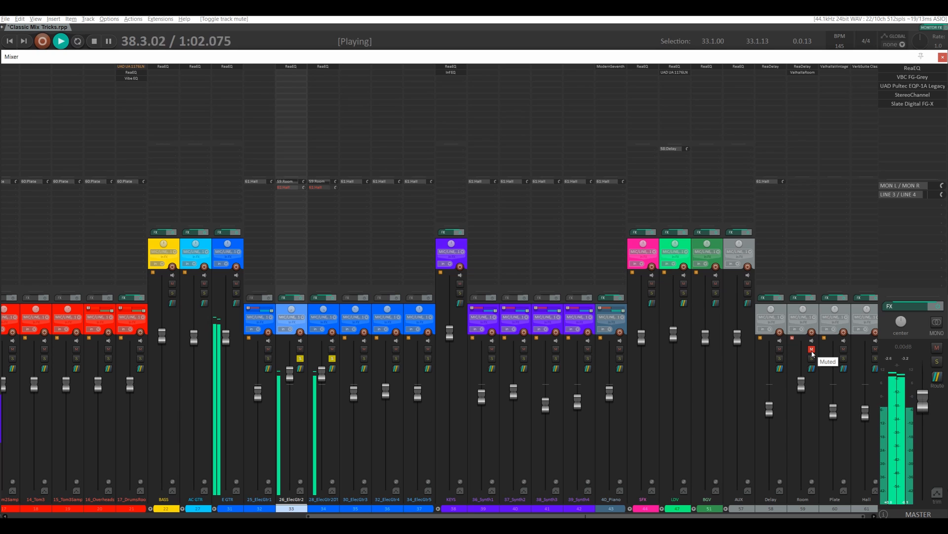
click(813, 349)
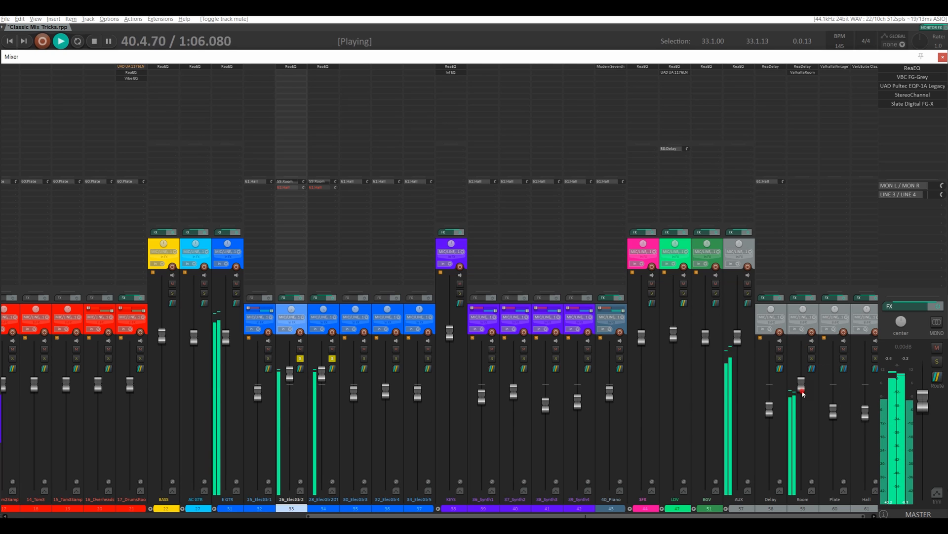
Step: Lower the Room track's volume slightly and compare the two soloed guitars again with Room muted and unmuted
drag(800, 390, 801, 399)
click(812, 349)
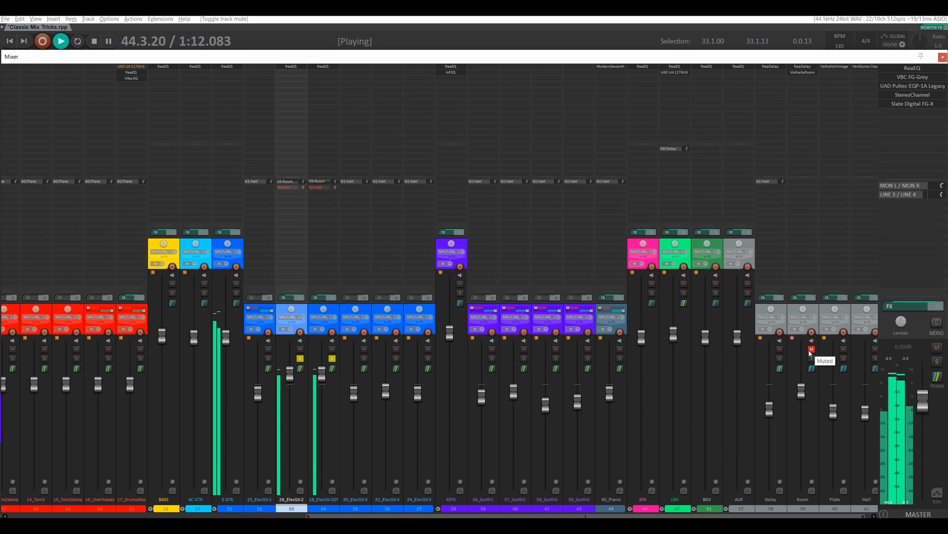
click(809, 351)
click(809, 351)
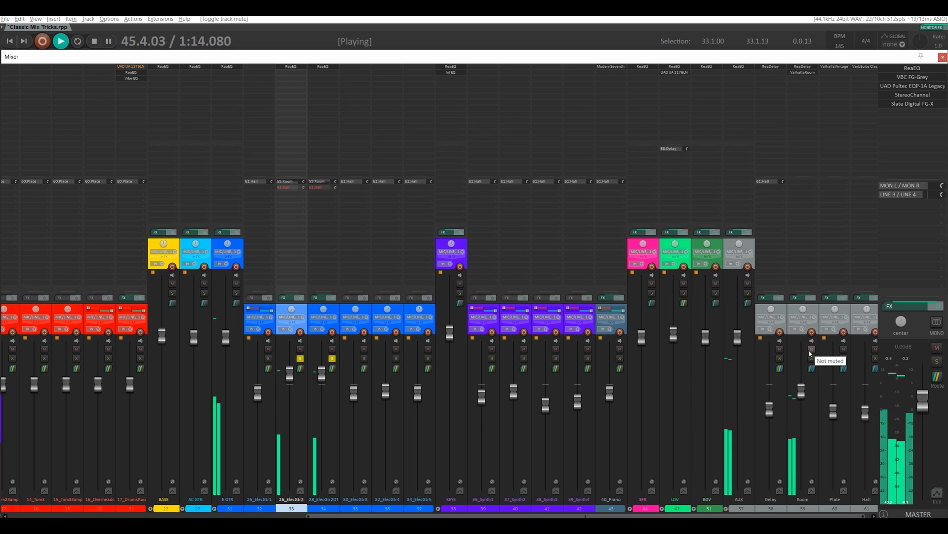
key(space)
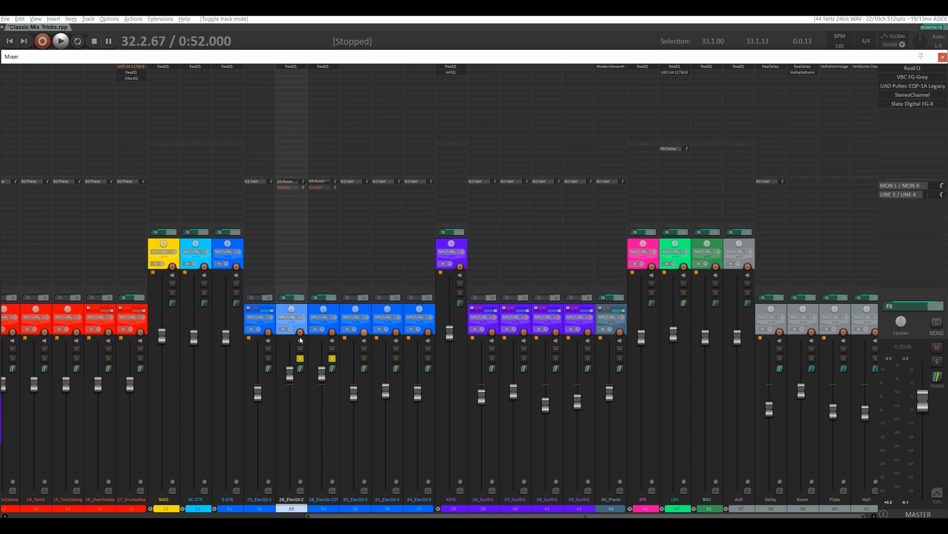
Step: Clear all solos and play the full mix, comparing it with the Room track muted and unmuted
click(300, 358)
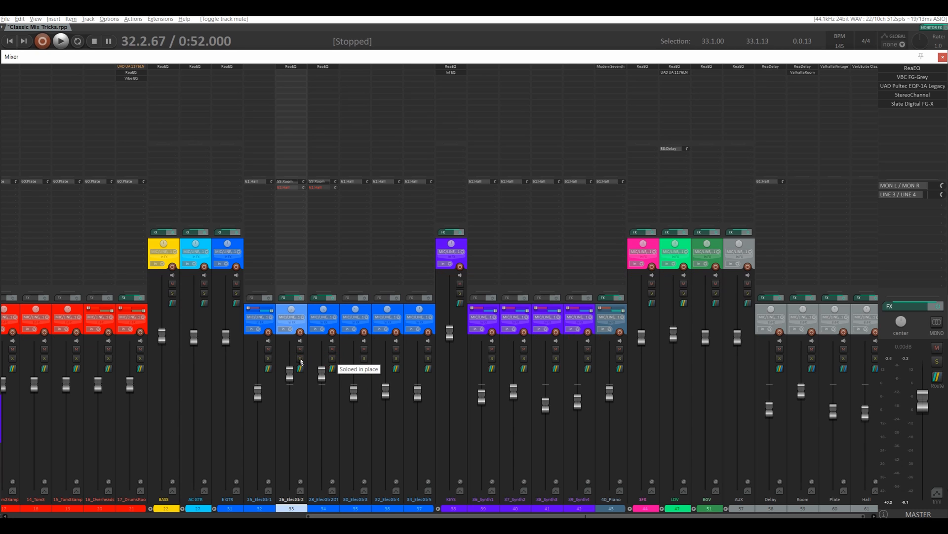
click(812, 350)
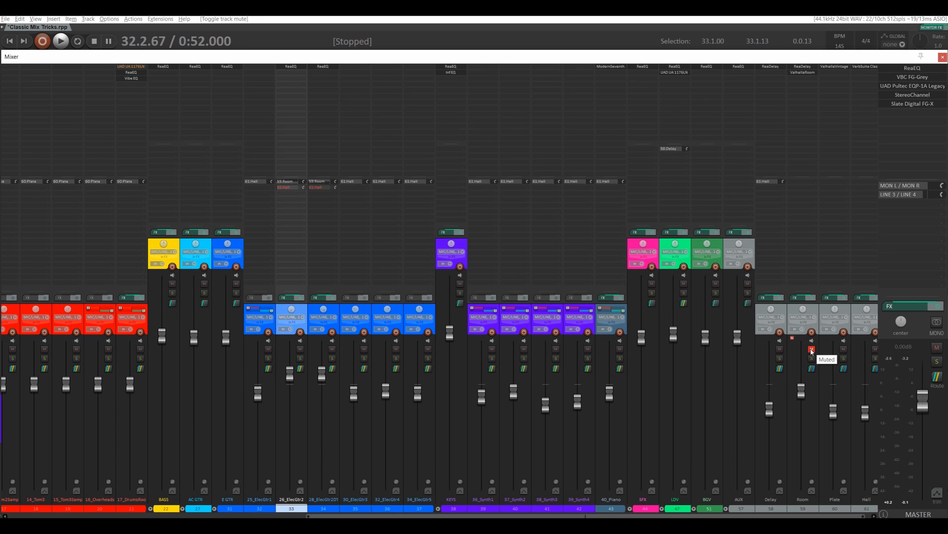
key(space)
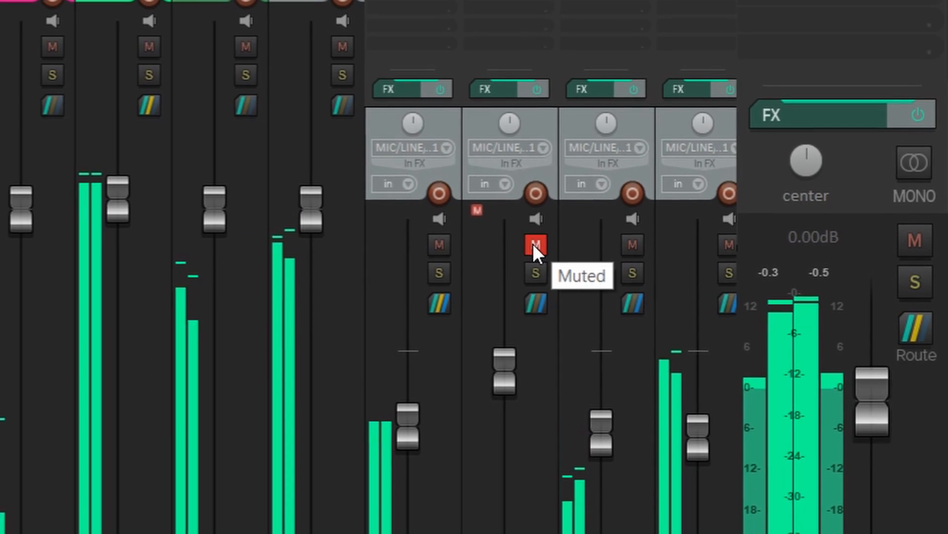
click(504, 240)
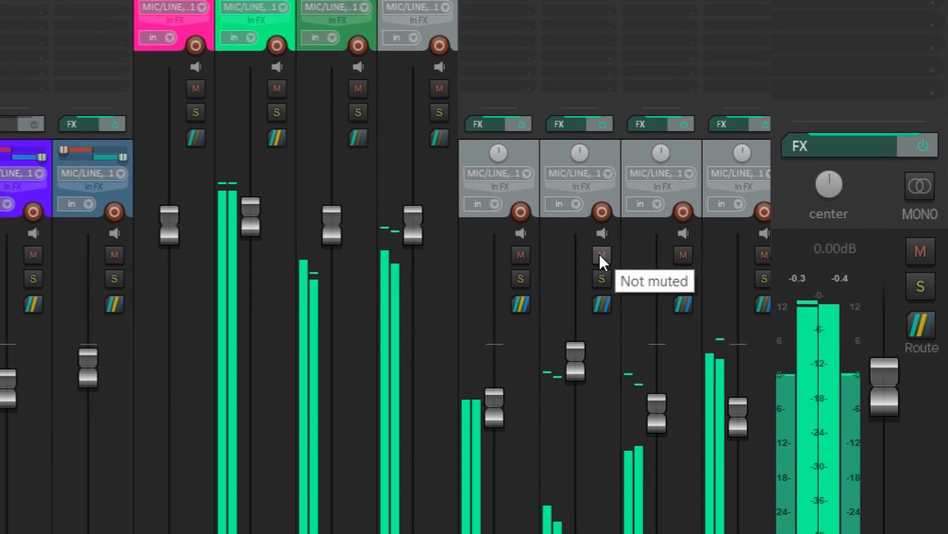
click(608, 255)
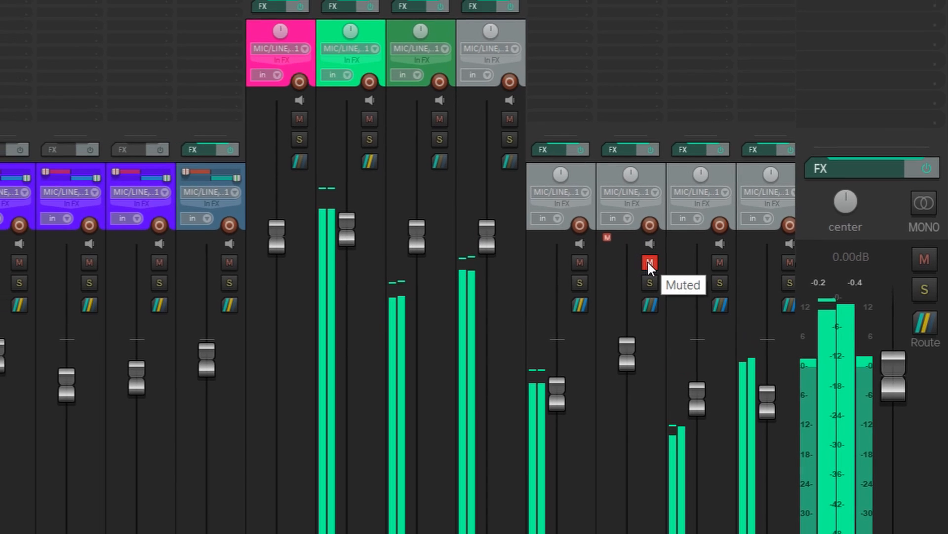
click(654, 263)
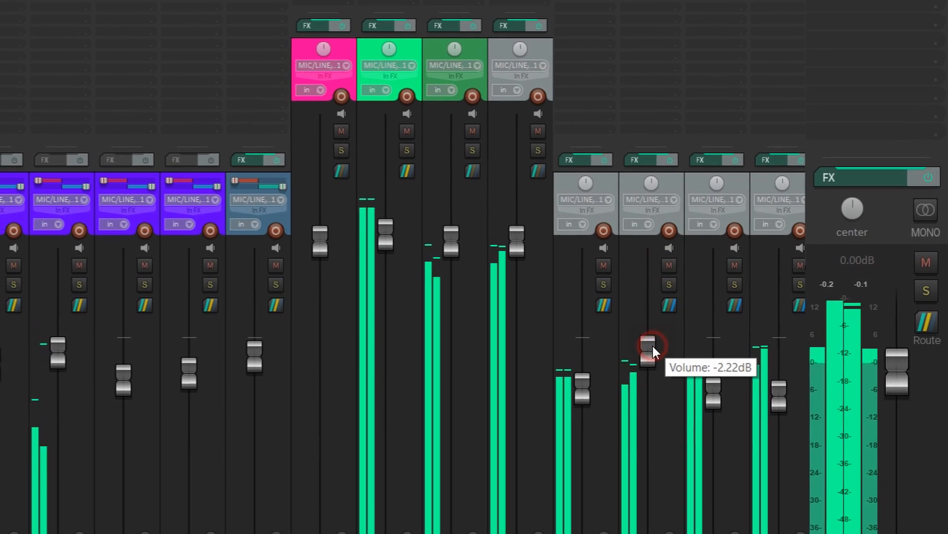
Step: Raise the Room track's volume slightly in the full mix, compare with Room muted and unmuted, and stop playback
drag(655, 344, 684, 330)
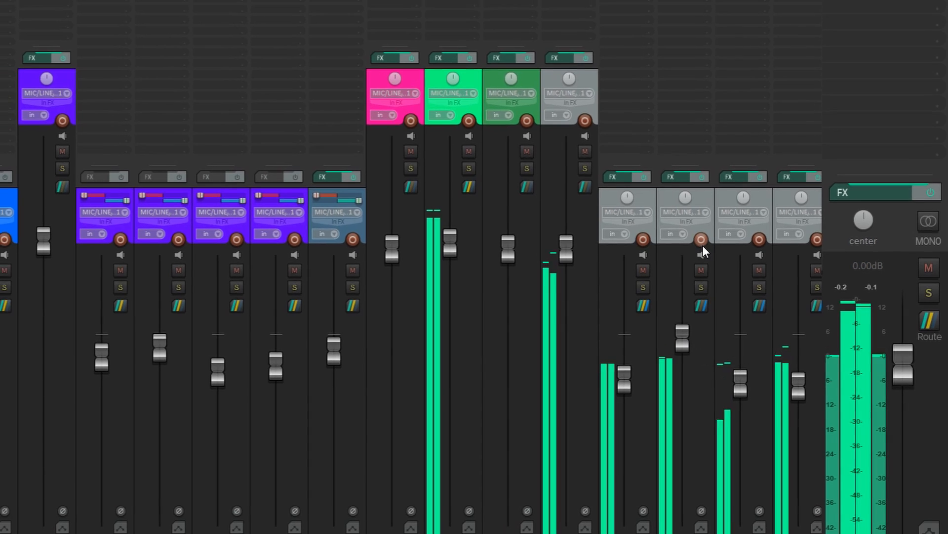
click(706, 271)
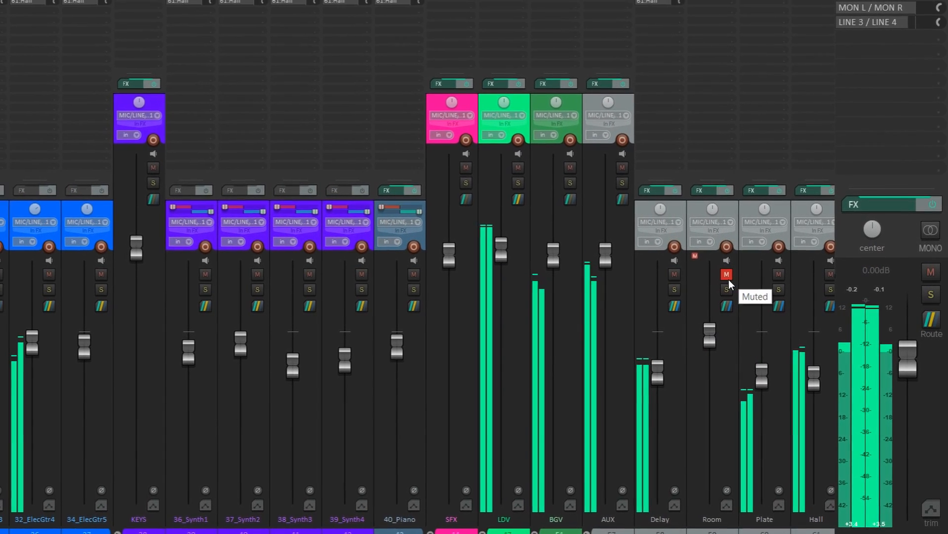
click(730, 276)
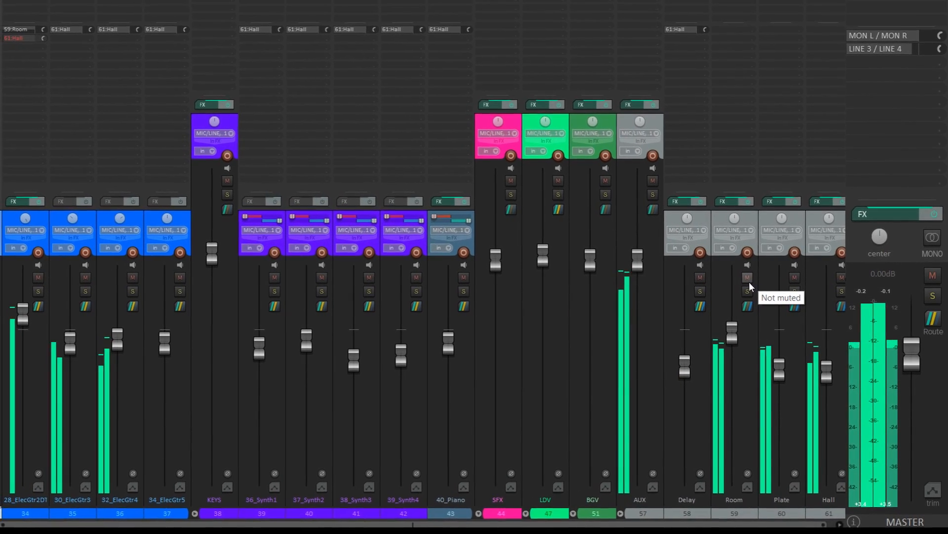
key(space)
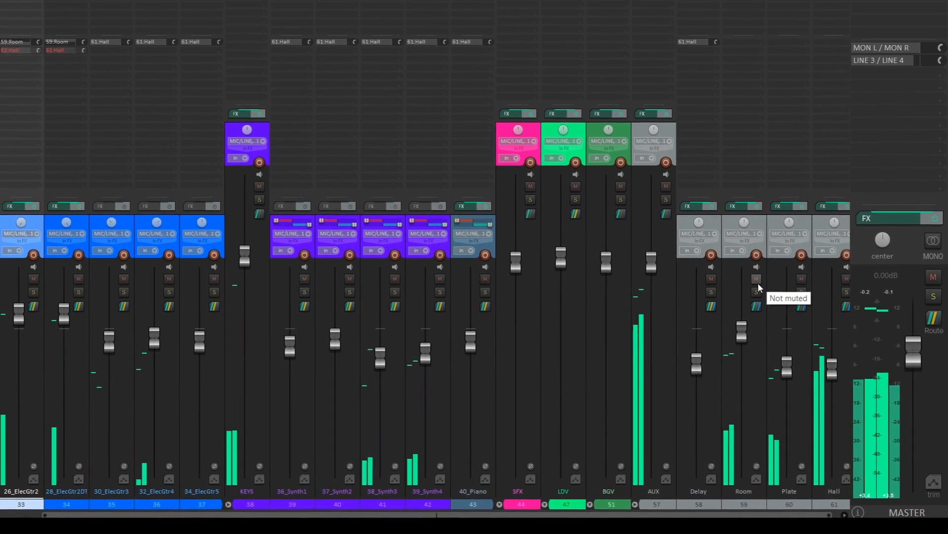